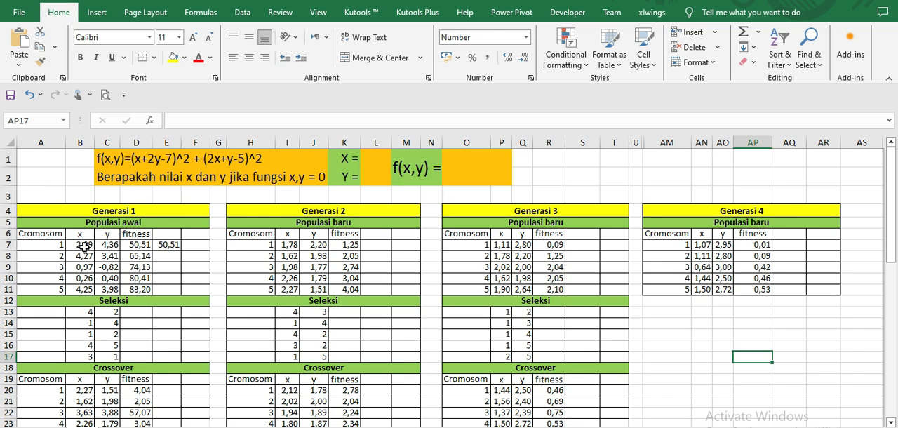
Step: Examine the x and y values of the Generasi 1 initial population and the fitness formula in D7
drag(83, 246, 102, 289)
click(87, 245)
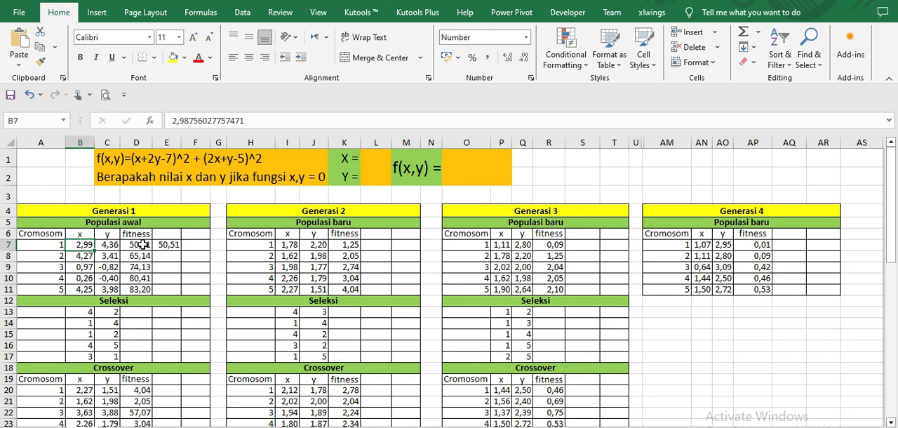
double_click(142, 244)
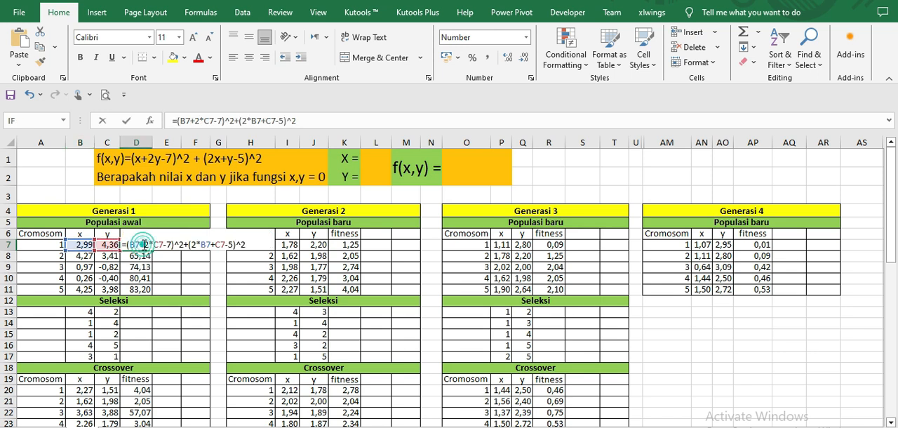
key(Escape)
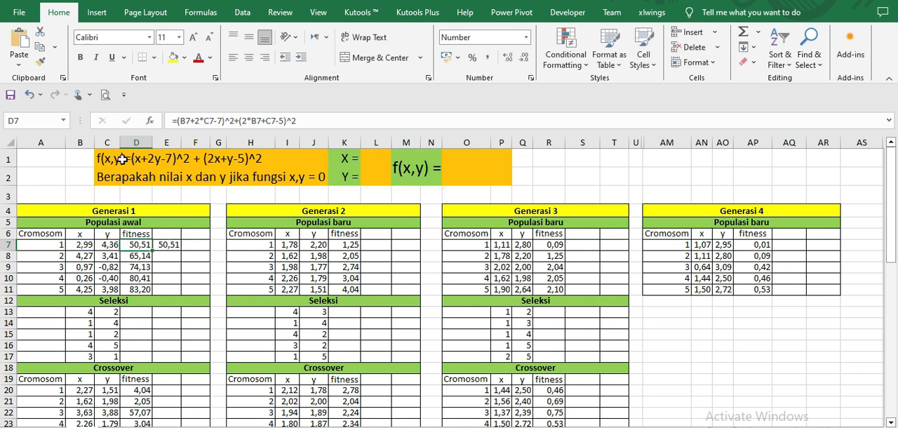
double_click(142, 245)
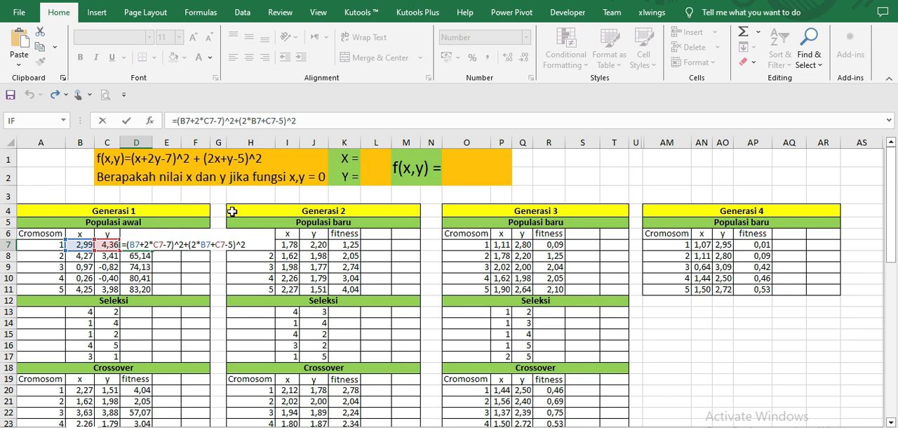
key(Return)
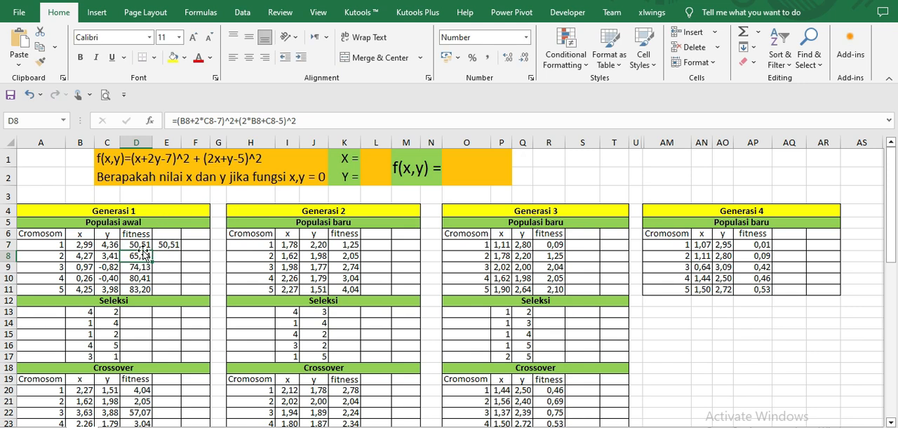
Step: Delete the stray fitness value in E7 beside the first chromosome of Generasi 1
click(140, 245)
click(167, 244)
key(Delete)
click(141, 245)
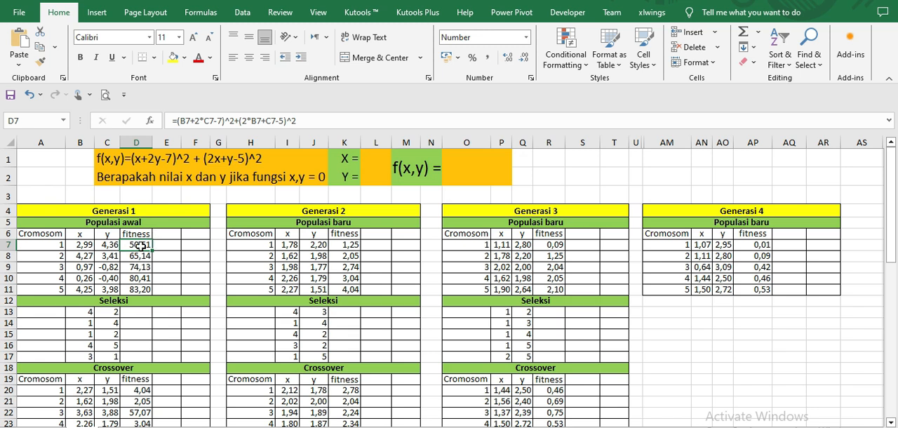
Step: Review the Populasi awal fitness values in D7:D11 and the Seleksi parent pairs of Generasi 1
drag(141, 246, 131, 284)
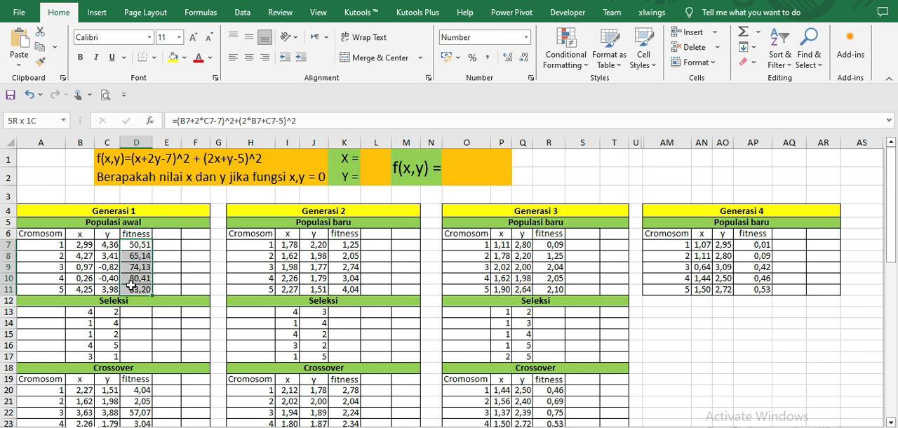
click(110, 311)
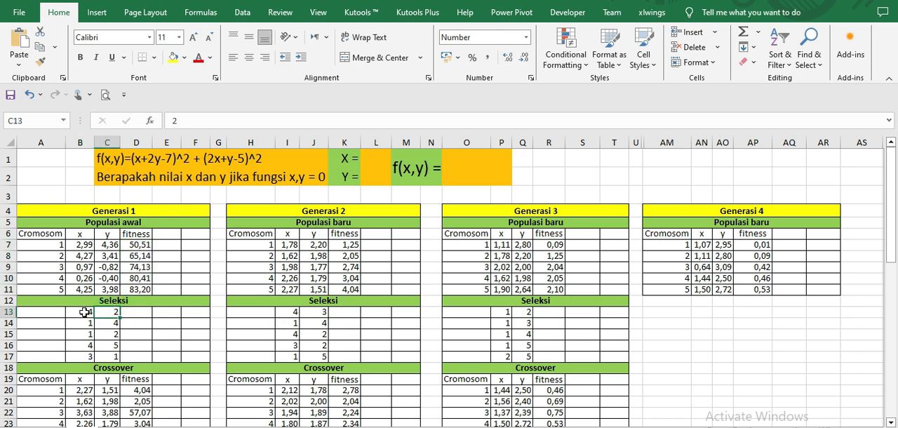
click(84, 311)
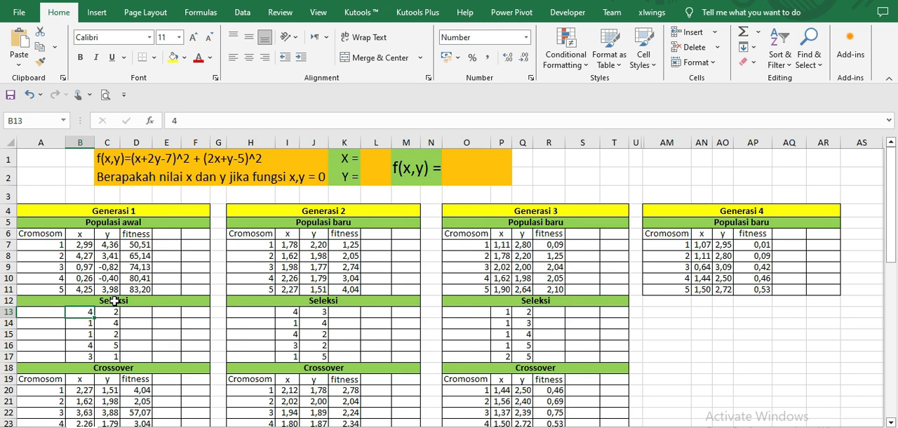
scroll(137, 319, down, 1)
scroll(136, 319, up, 1)
scroll(157, 335, down, 1)
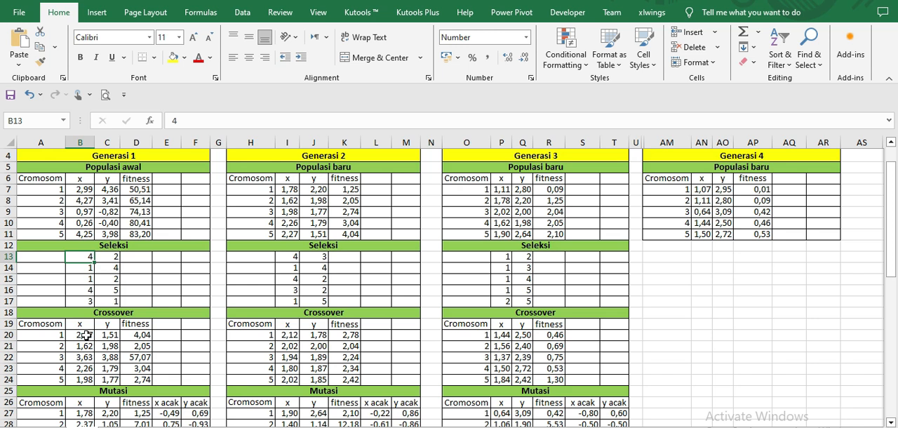
Step: Inspect the Crossover formulas that average the selected parents' x and y values in B20 and C20
double_click(86, 335)
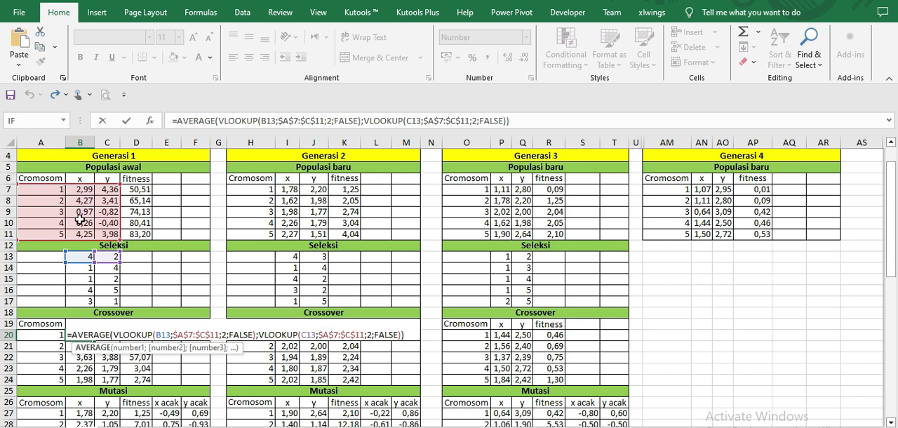
key(Return)
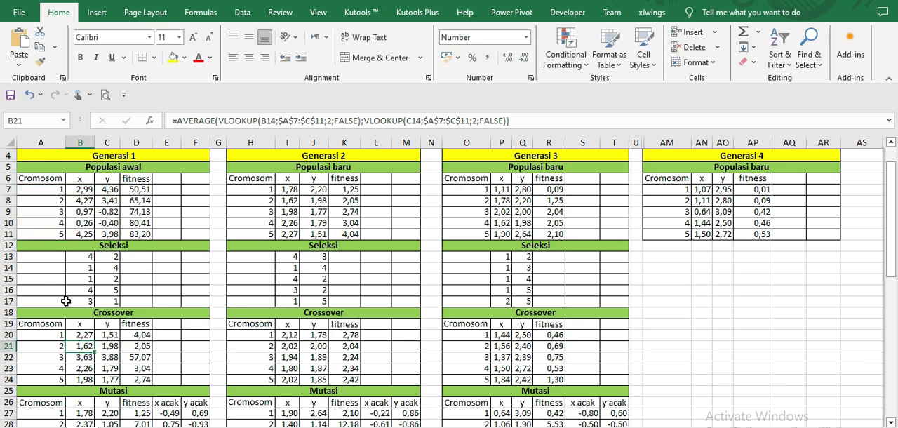
double_click(112, 336)
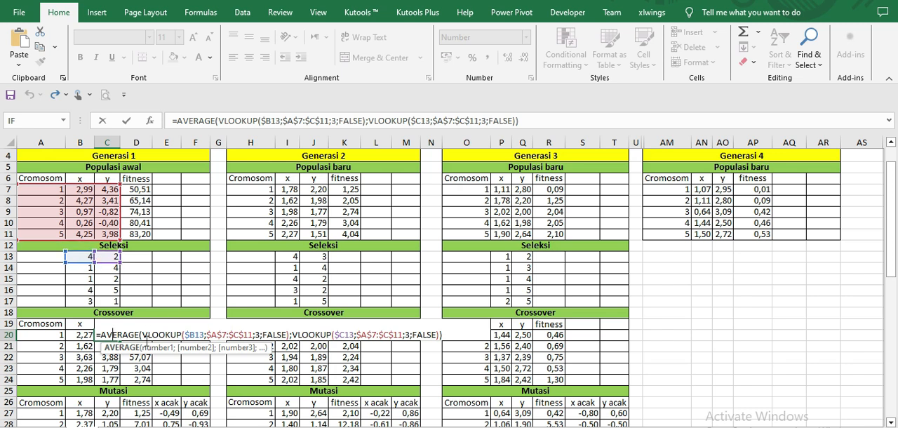
Step: Check the Crossover fitness formula in D20 and fill it down to D24
double_click(137, 336)
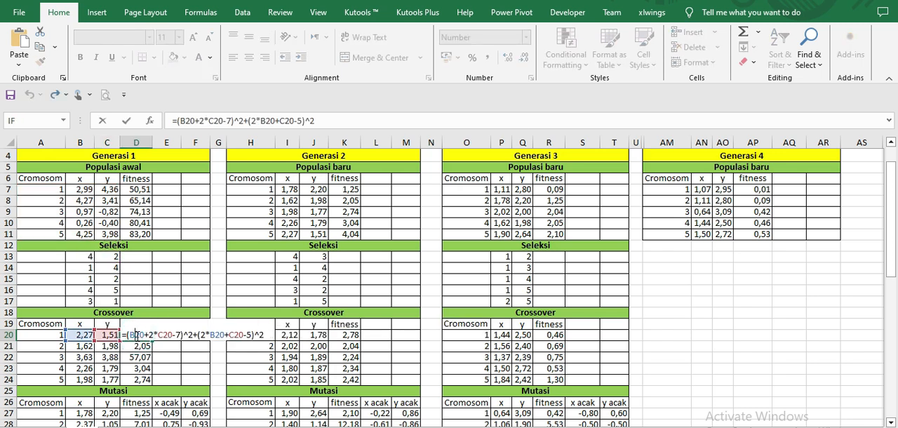
key(Return)
click(141, 335)
drag(155, 342, 153, 384)
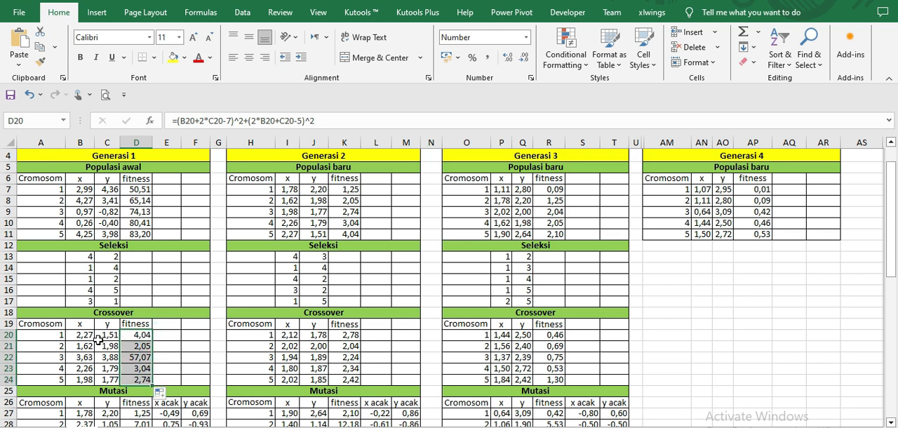
Step: Recheck the Crossover x and y formulas in B20 and C20 and fill both down to row 24
double_click(86, 337)
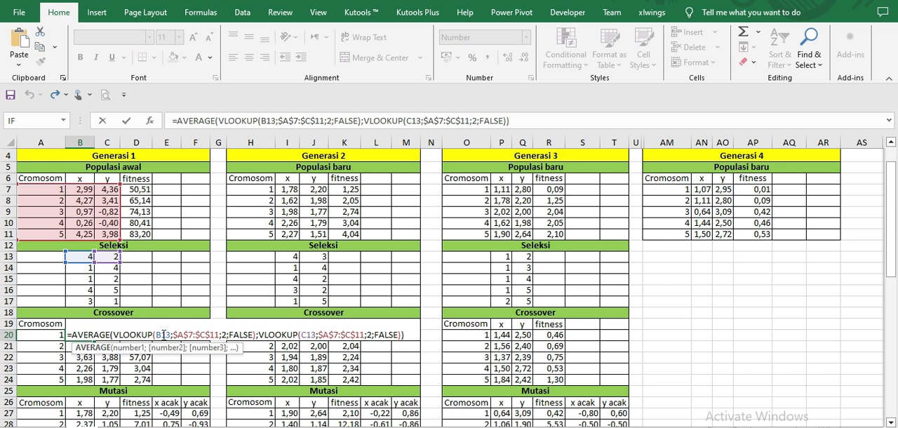
key(Return)
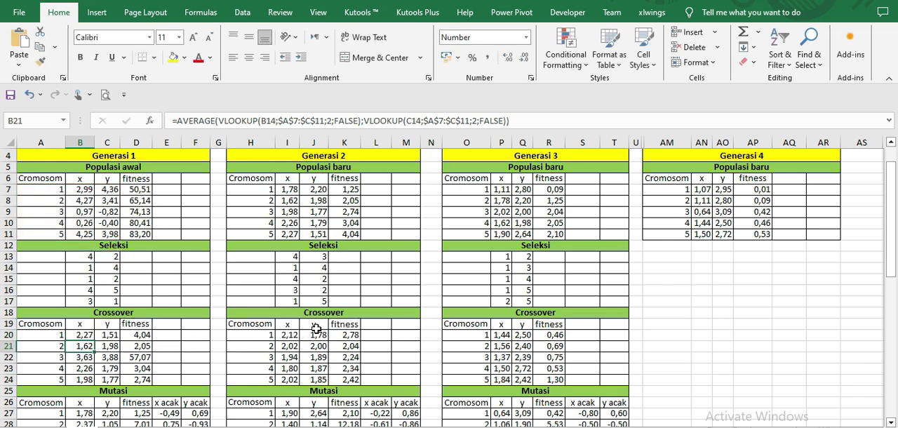
double_click(106, 335)
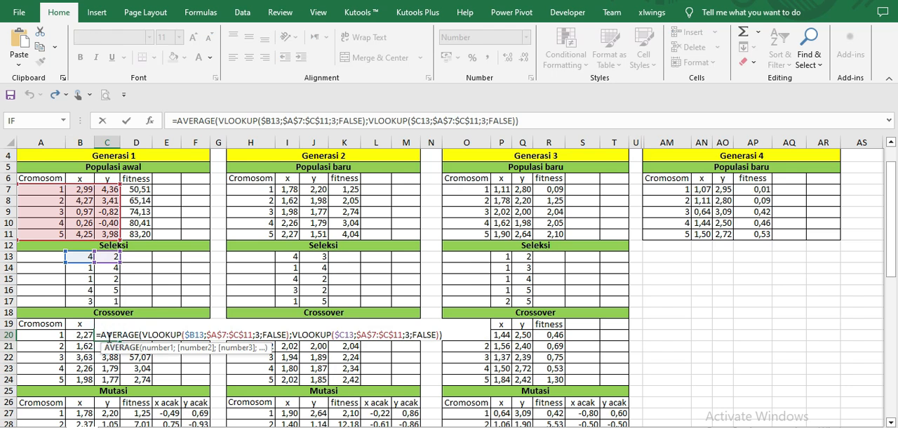
key(Return)
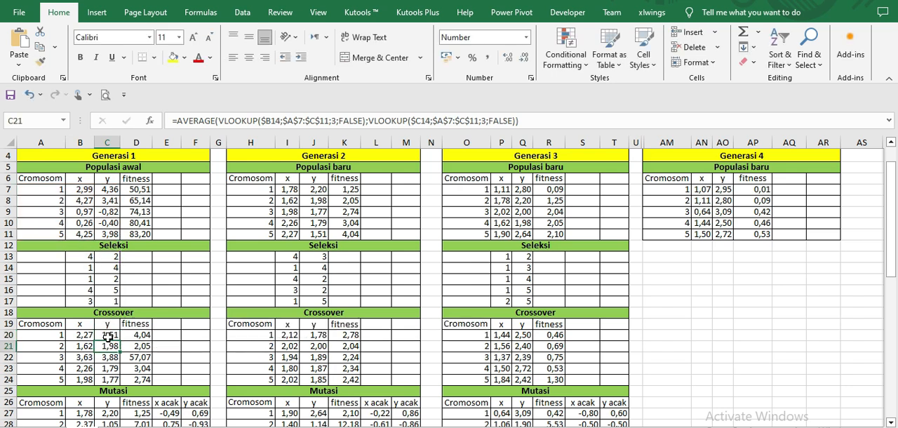
drag(71, 337, 126, 384)
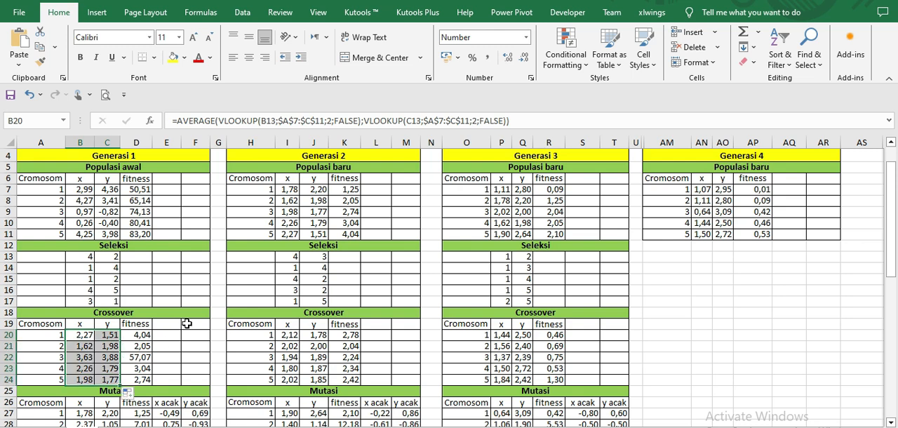
Step: Enter the formula =RAND() in the empty cell AM25 to illustrate the random values of the Mutasi section
scroll(187, 324, down, 2)
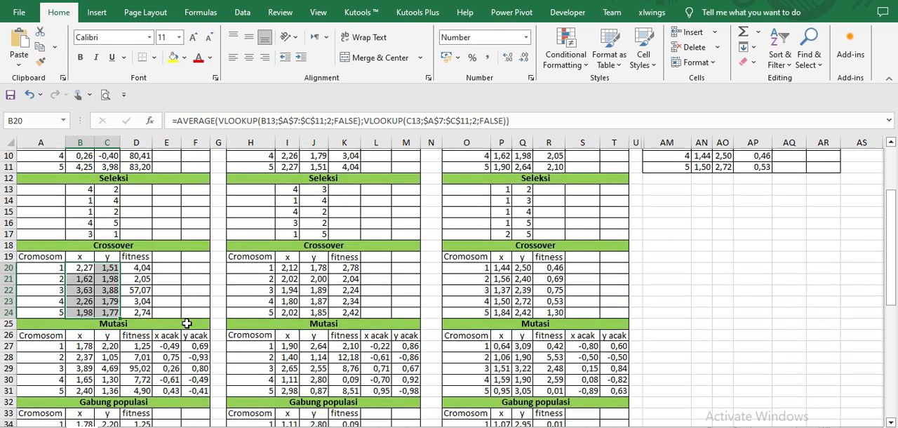
click(172, 343)
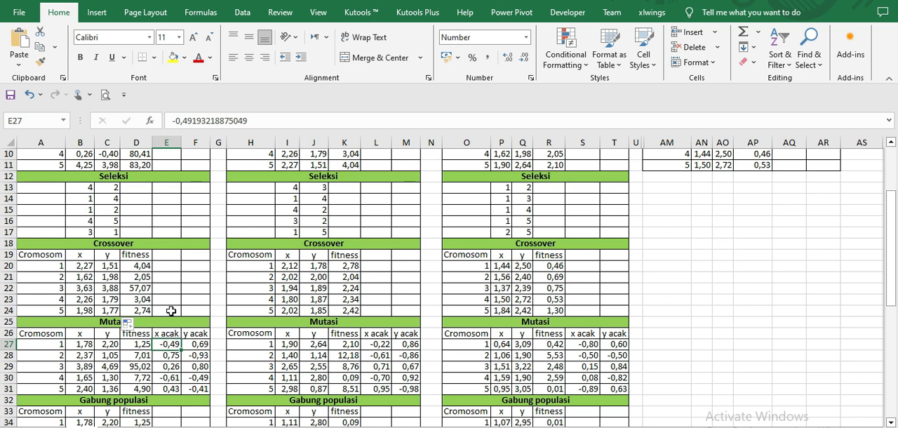
click(680, 324)
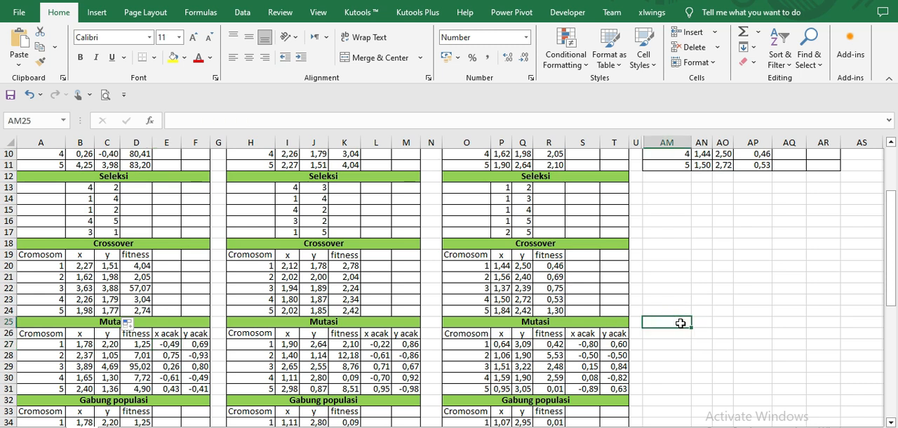
text(rand)
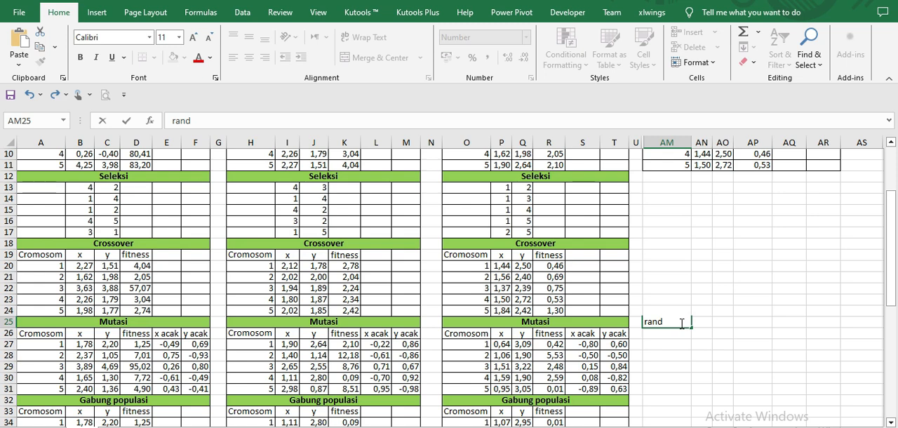
text(=rand())
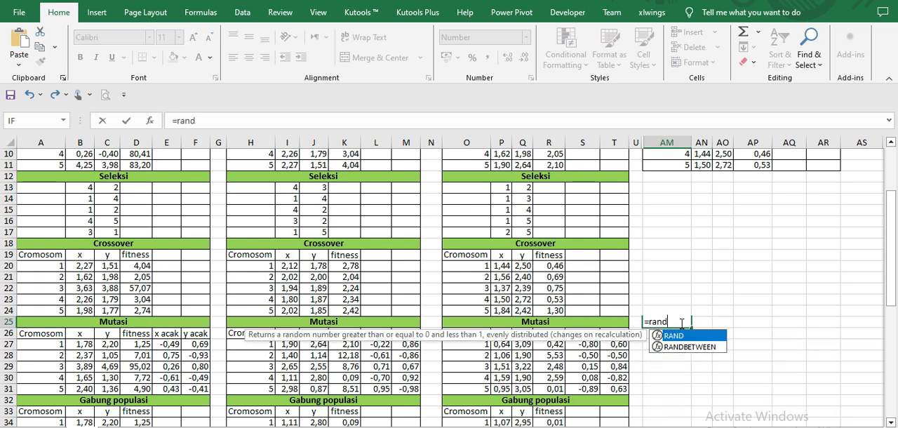
key(Return)
scroll(680, 323, up, 1)
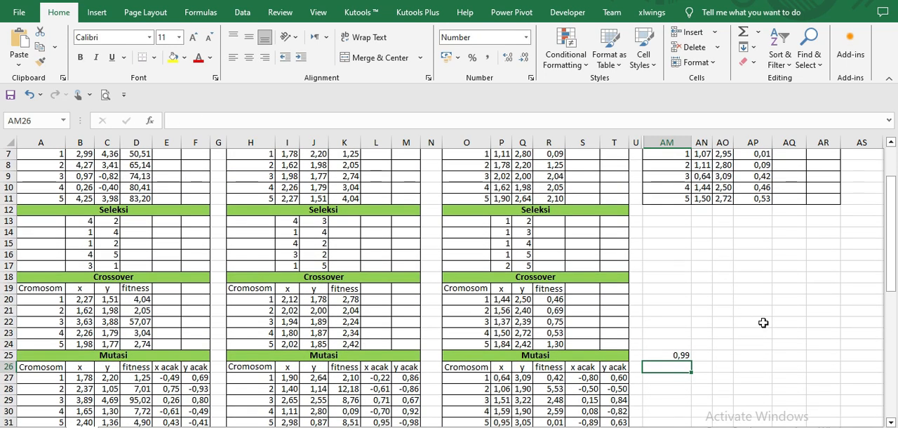
scroll(680, 324, down, 1)
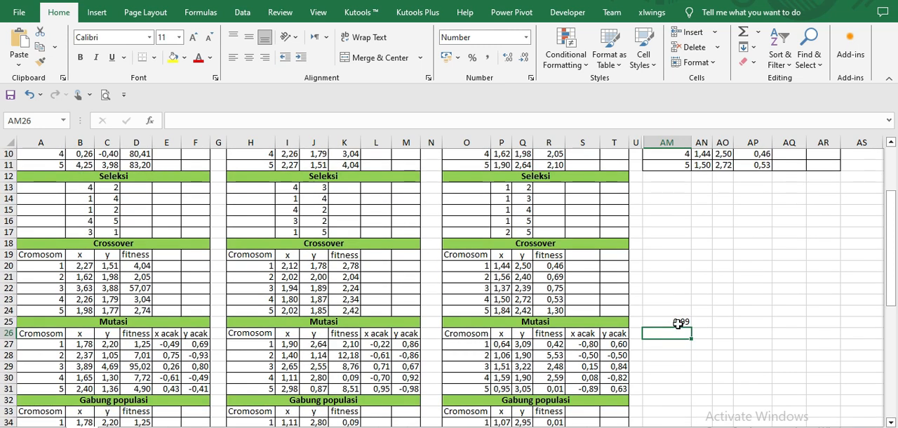
click(678, 322)
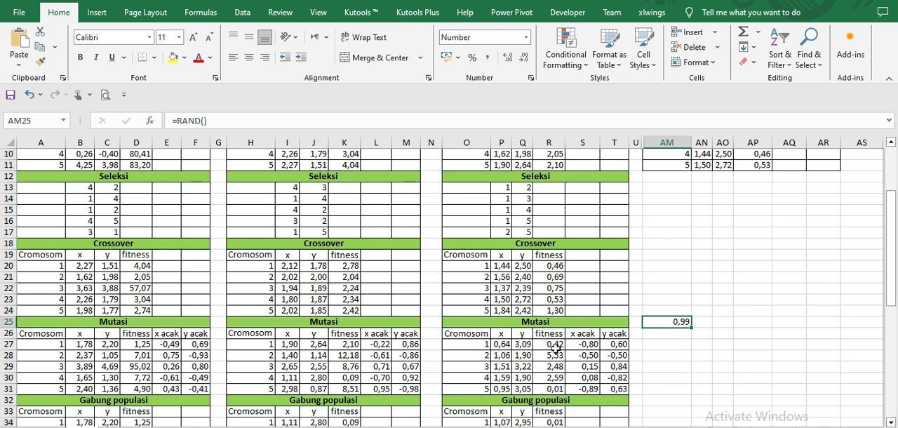
Step: Extend the random-number formula in AM25 to =RAND()*2-1
double_click(669, 322)
click(682, 322)
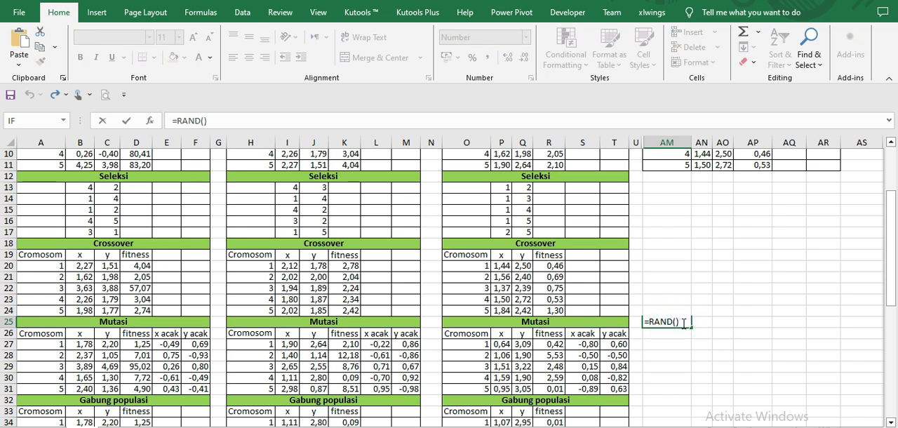
text(*2-1)
key(Return)
scroll(681, 336, up, 1)
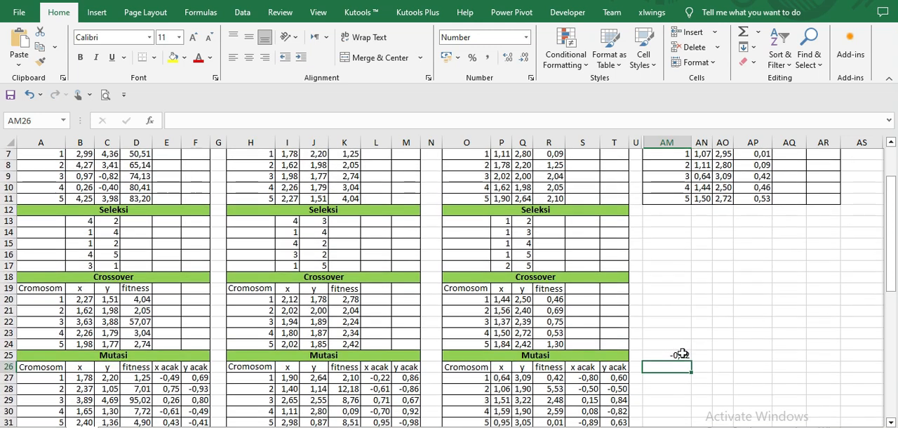
click(682, 355)
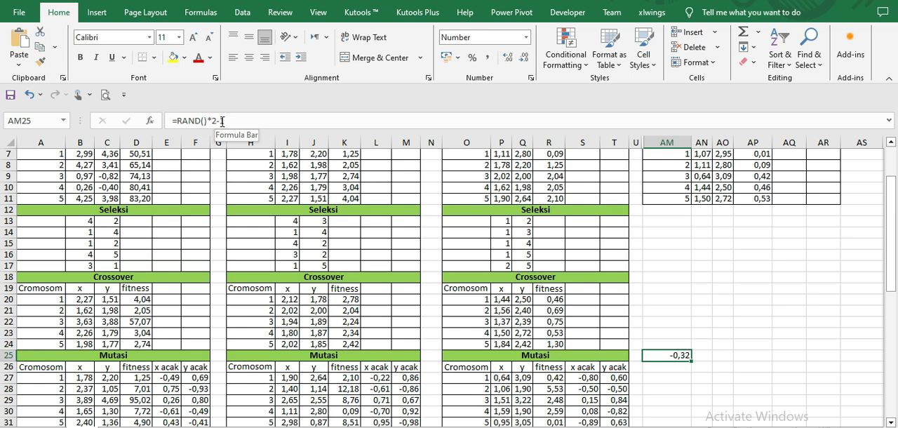
Step: Compare the random formula in AM25 with the x acak and y acak values in E27:F31 of Generasi 1
click(676, 289)
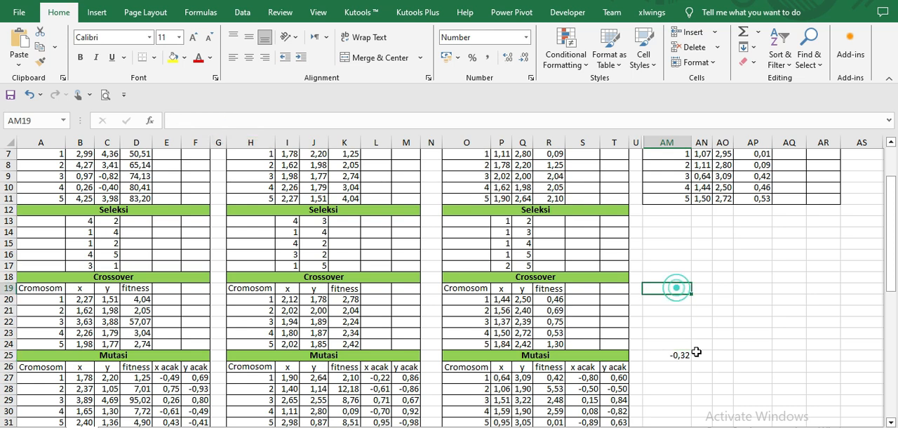
click(678, 355)
scroll(160, 362, down, 1)
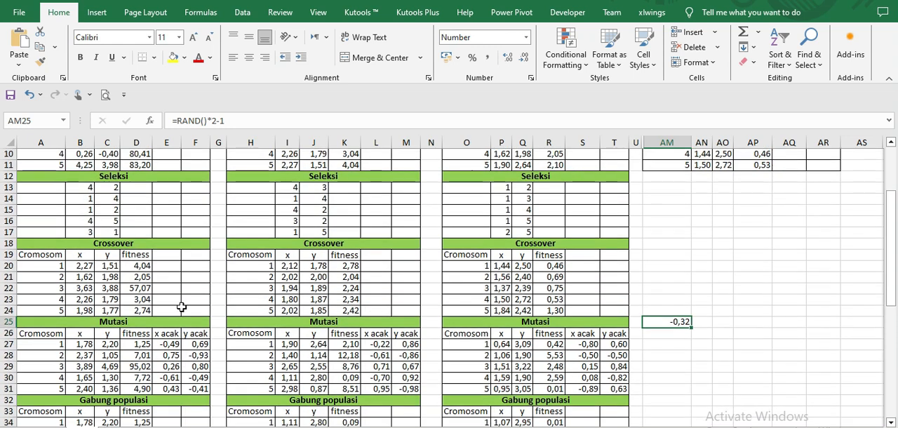
drag(173, 343, 189, 394)
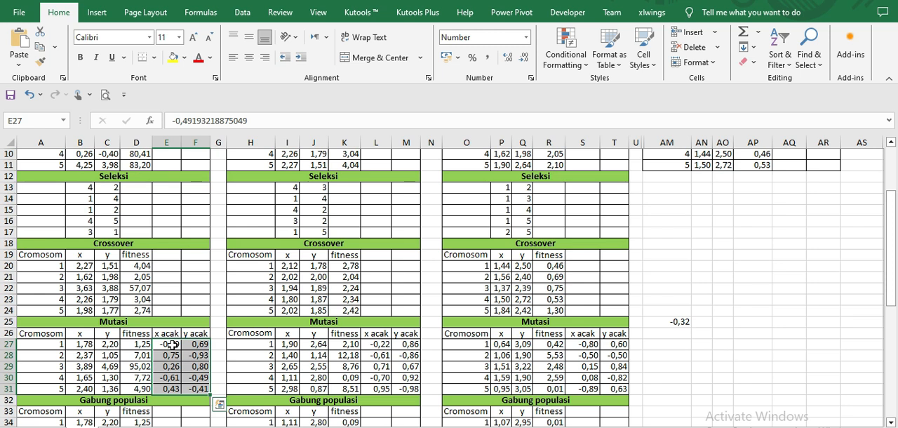
click(681, 321)
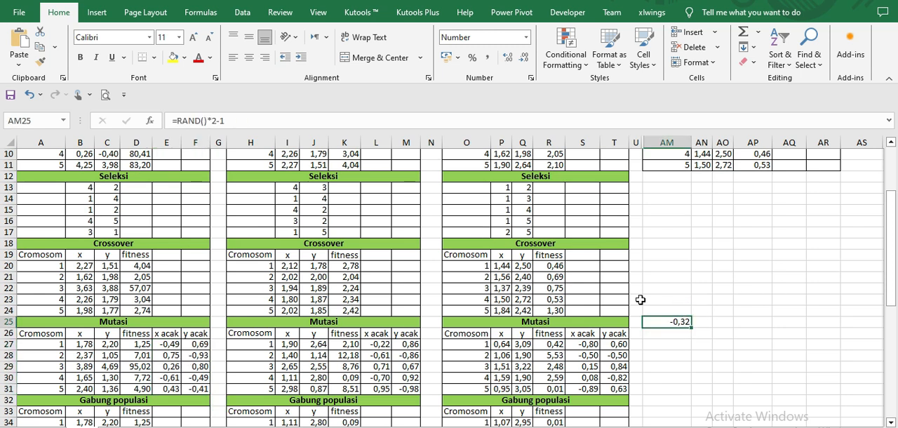
Step: Copy the random number in AM25 and paste it into AM28 as a value only
right_click(676, 322)
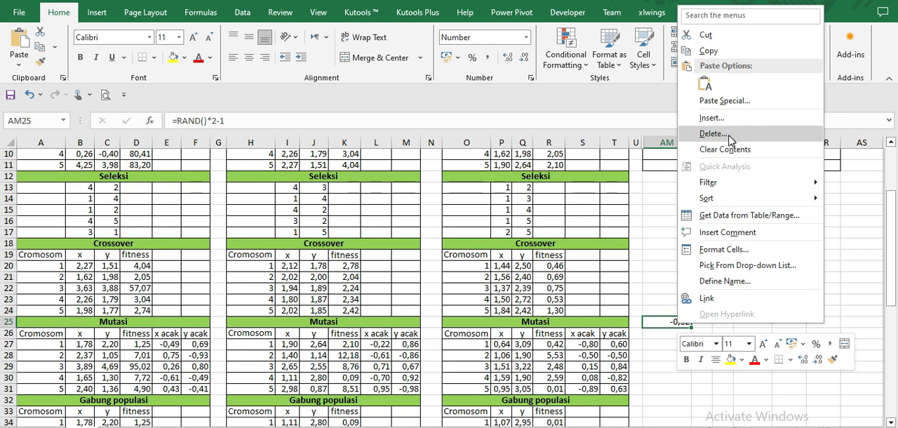
click(740, 47)
click(676, 354)
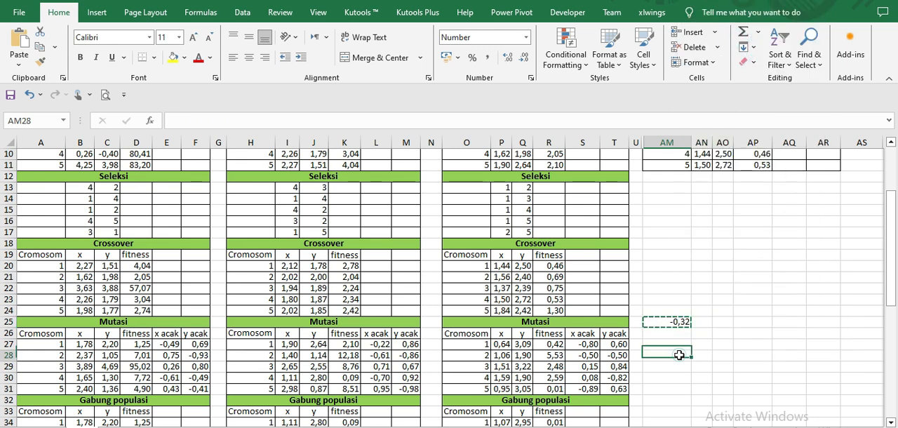
right_click(679, 356)
click(726, 132)
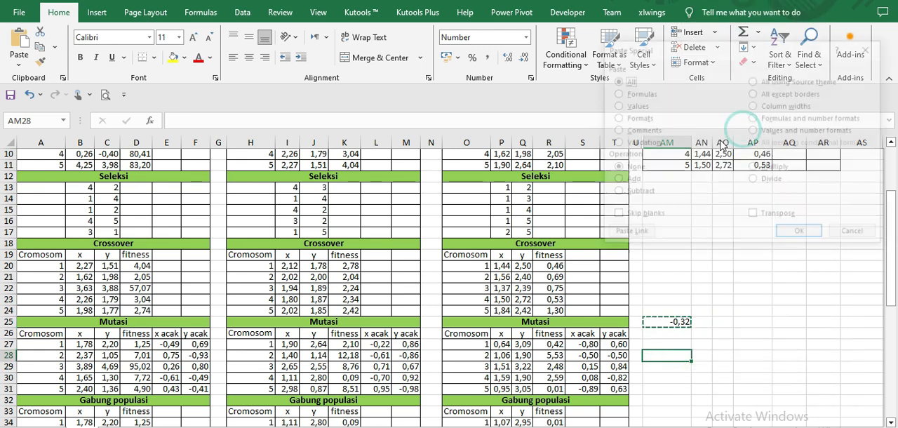
click(636, 106)
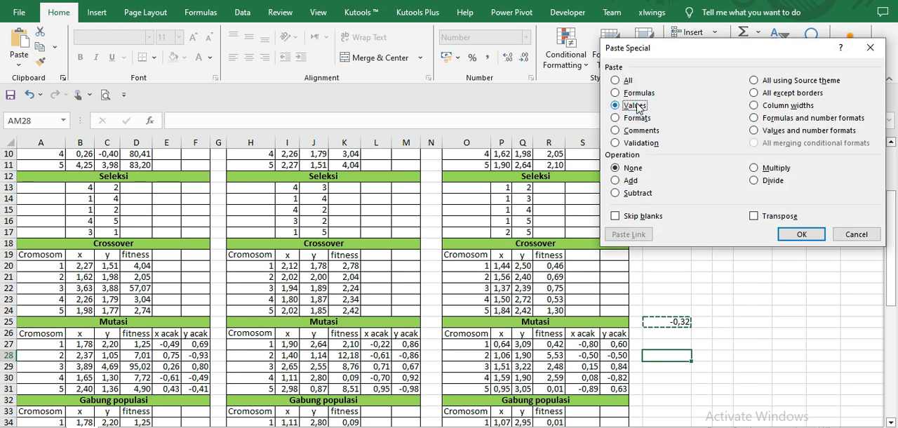
key(Return)
click(725, 336)
click(677, 355)
click(681, 321)
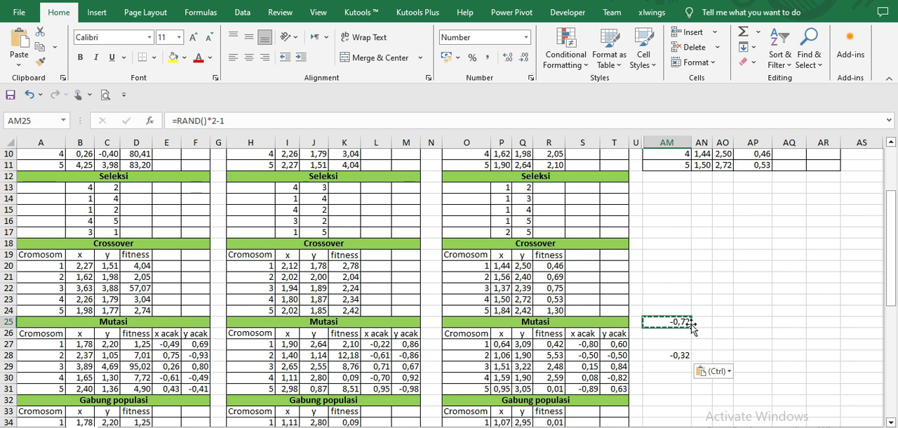
Step: Enter throwaway text in AO25 several times to make the random formula in AM25 recalculate, and clear AO25
click(721, 322)
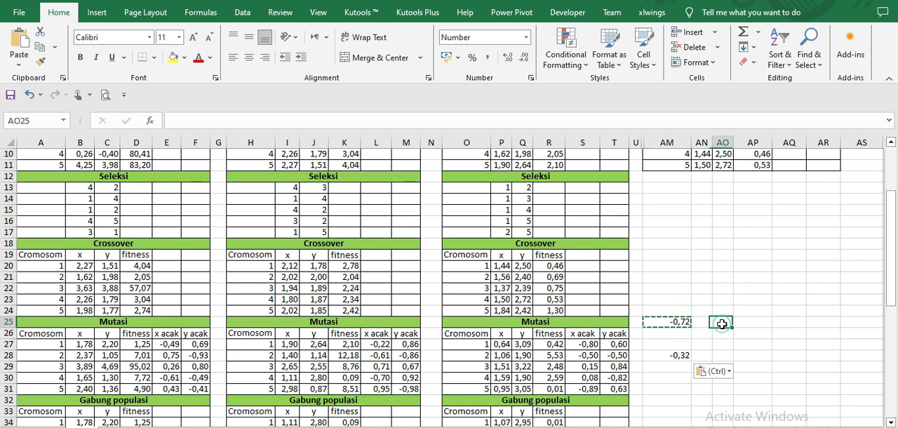
text(sdf)
key(Return)
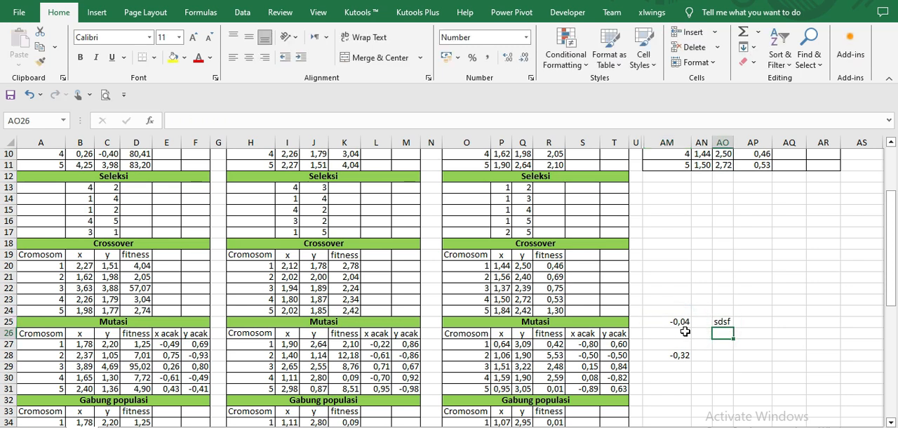
click(723, 323)
text(dsfsd)
key(Return)
click(722, 323)
text(dsf)
key(Return)
click(722, 323)
key(Delete)
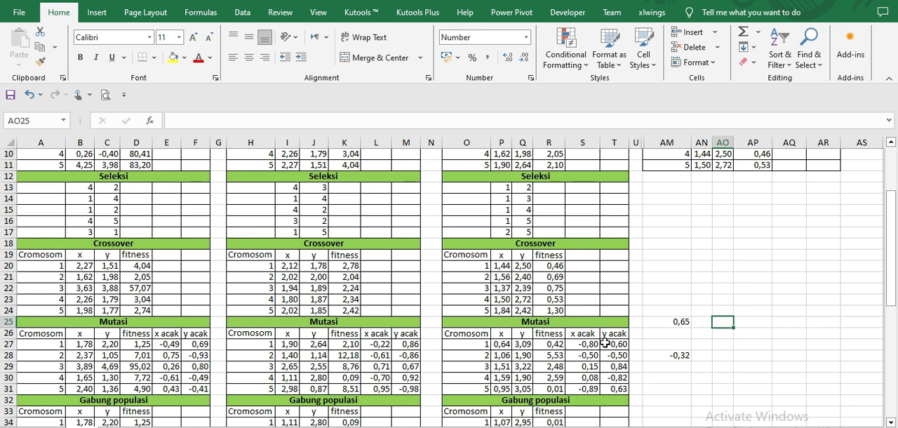
Step: Check the Generasi 1 Mutasi formulas =B20+E27 in B27 and =C20+F27 in C27, and fill both down to row 31
drag(164, 339, 189, 355)
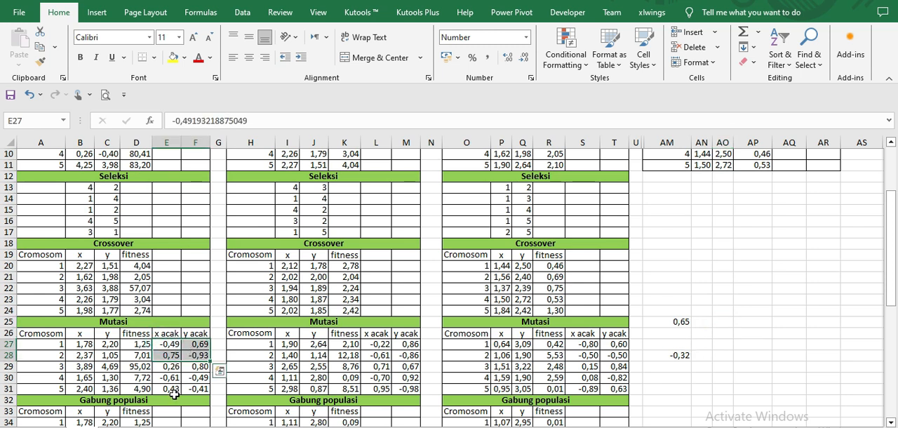
click(170, 344)
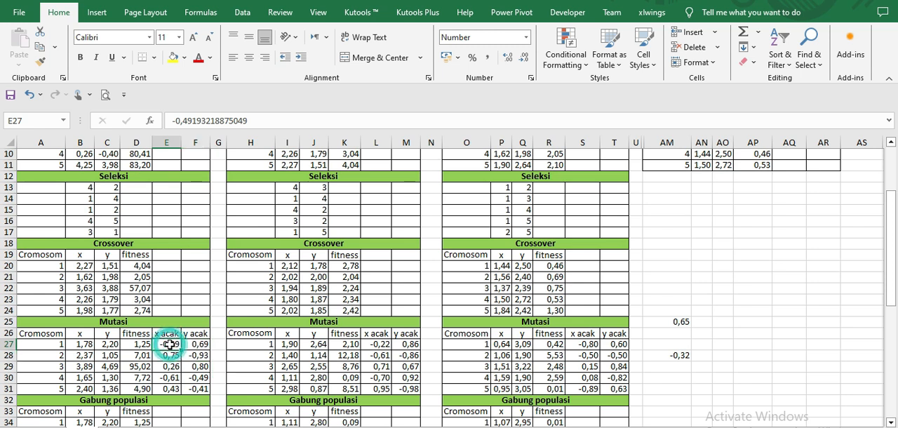
double_click(83, 345)
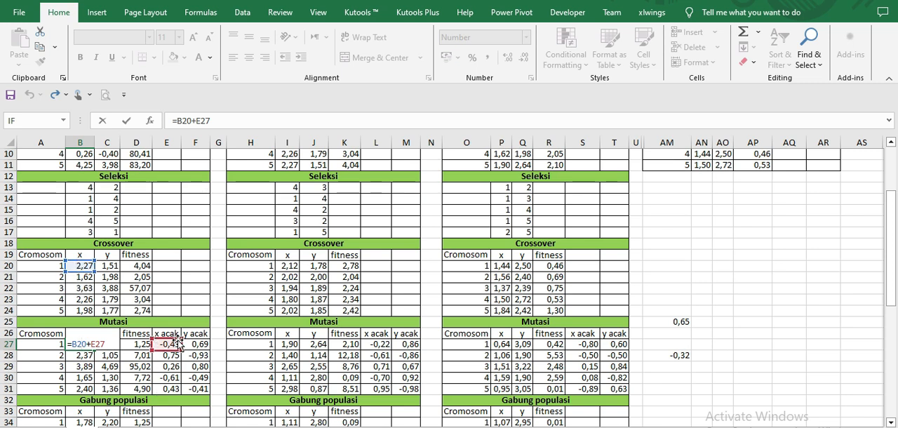
key(Return)
double_click(103, 344)
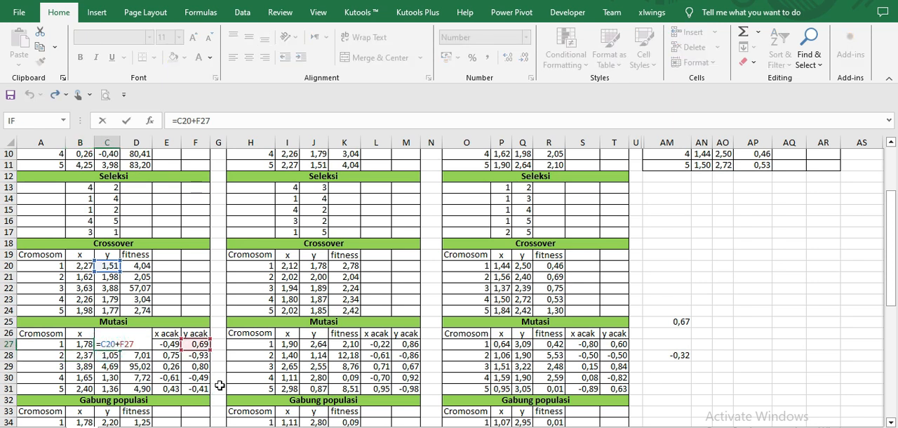
key(Return)
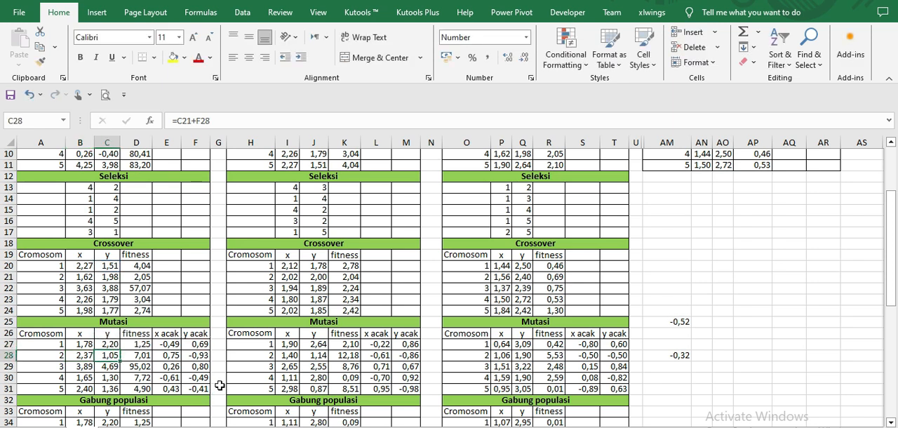
click(76, 344)
drag(88, 344, 119, 394)
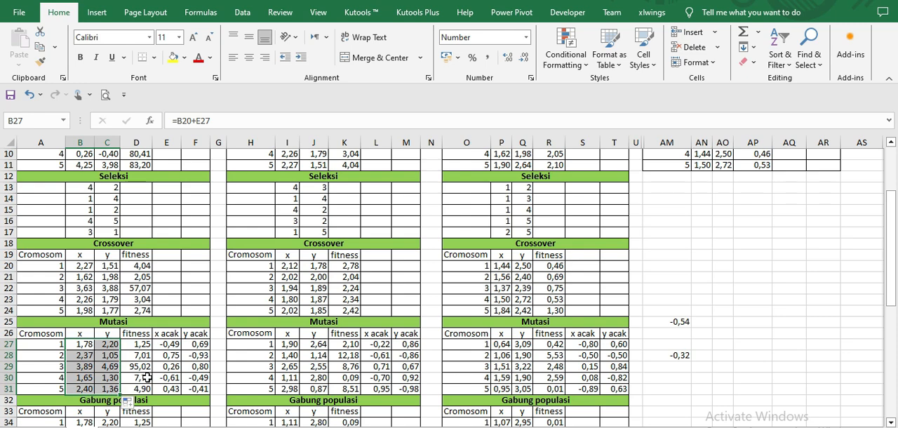
Step: Review the Gabung populasi tables in rows 32 to 48 against the population, Crossover and Mutasi sections above them
scroll(162, 323, down, 1)
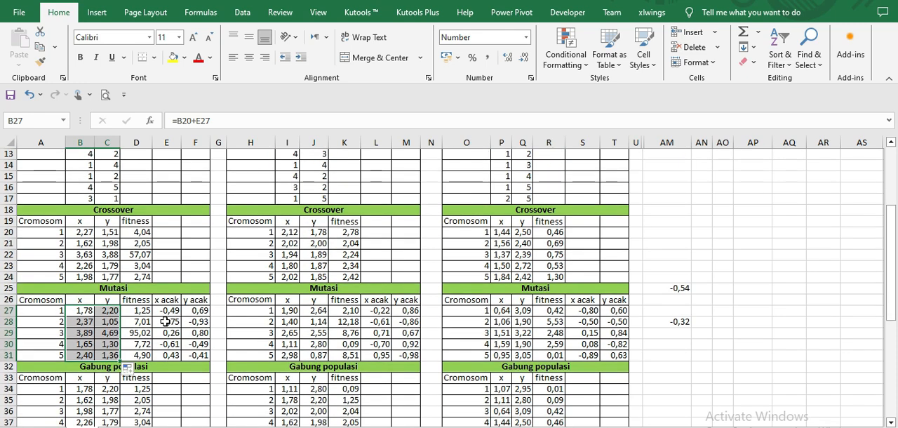
scroll(165, 321, down, 3)
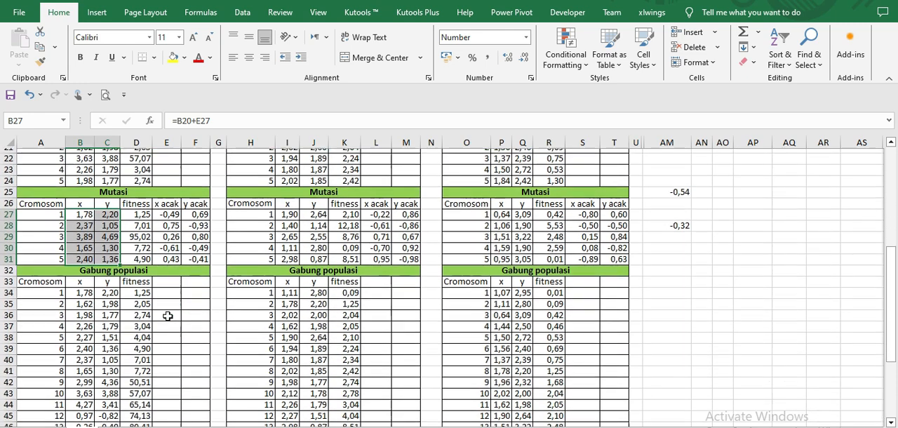
scroll(169, 281, down, 3)
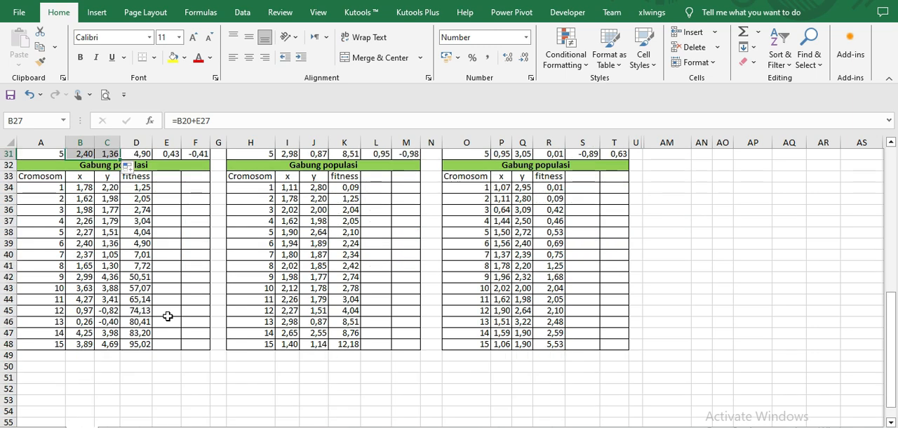
scroll(170, 257, up, 1)
click(188, 255)
click(157, 176)
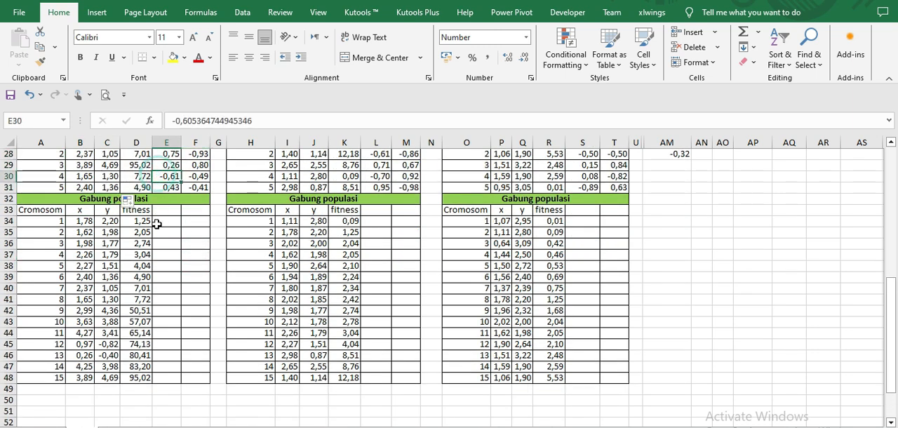
scroll(95, 257, up, 1)
scroll(176, 343, up, 7)
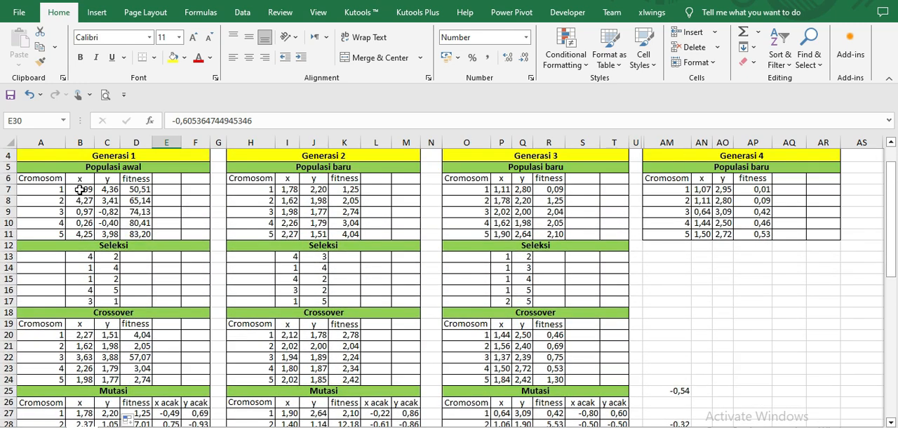
Step: Copy the Populasi awal x and y values in B7:C11 and paste them as values into Gabung populasi from B34
drag(82, 186, 112, 235)
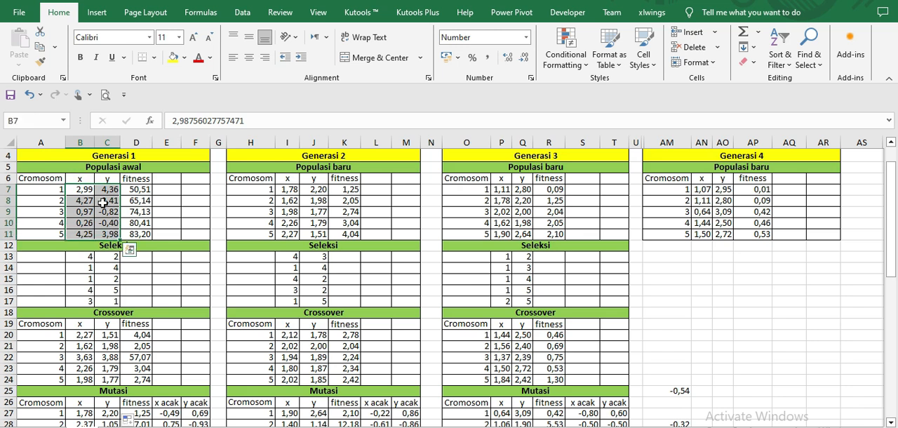
right_click(103, 202)
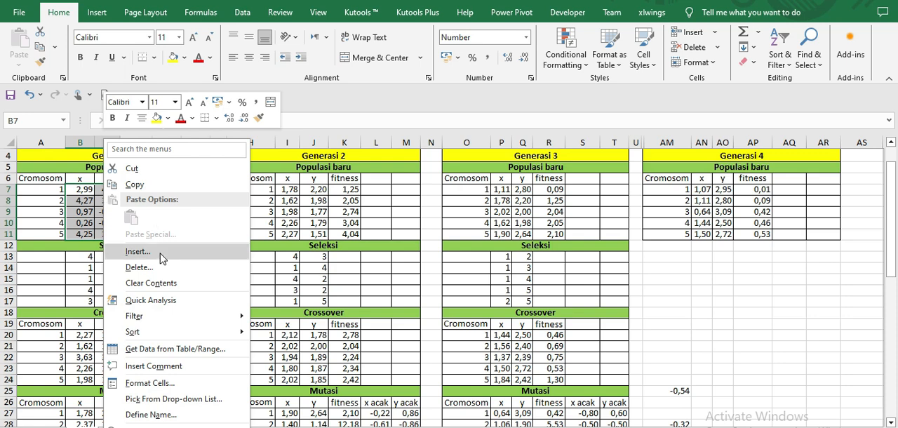
click(162, 185)
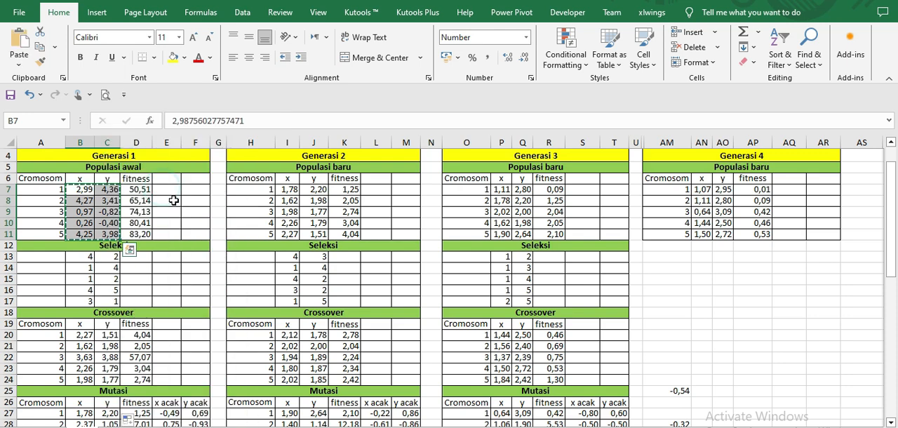
scroll(186, 221, down, 5)
scroll(186, 226, down, 1)
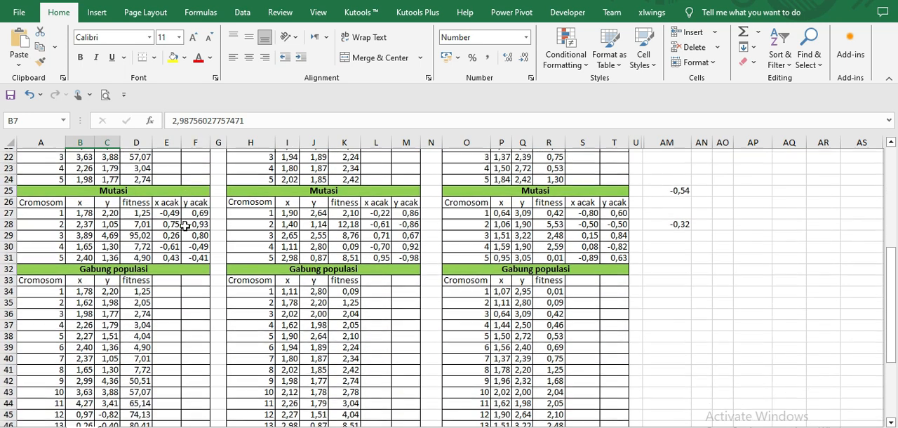
right_click(80, 288)
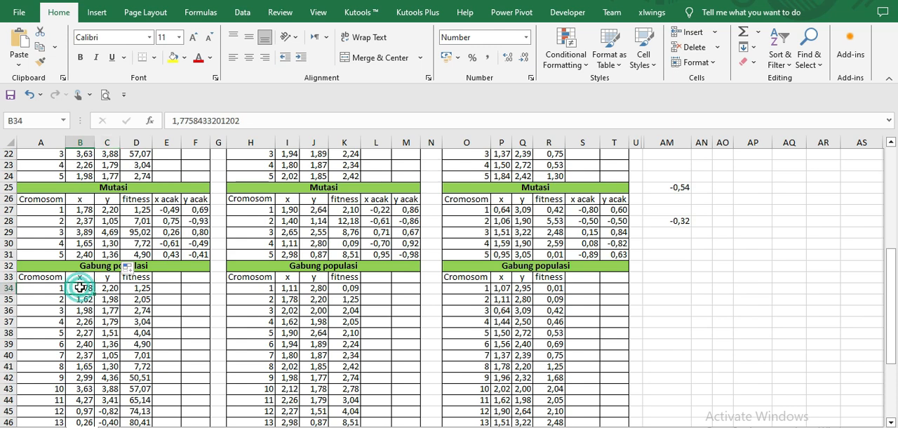
click(156, 243)
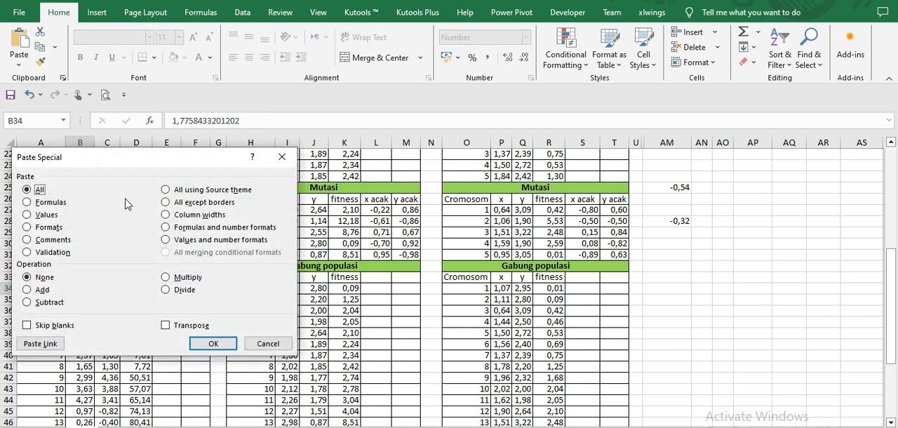
click(46, 214)
click(213, 343)
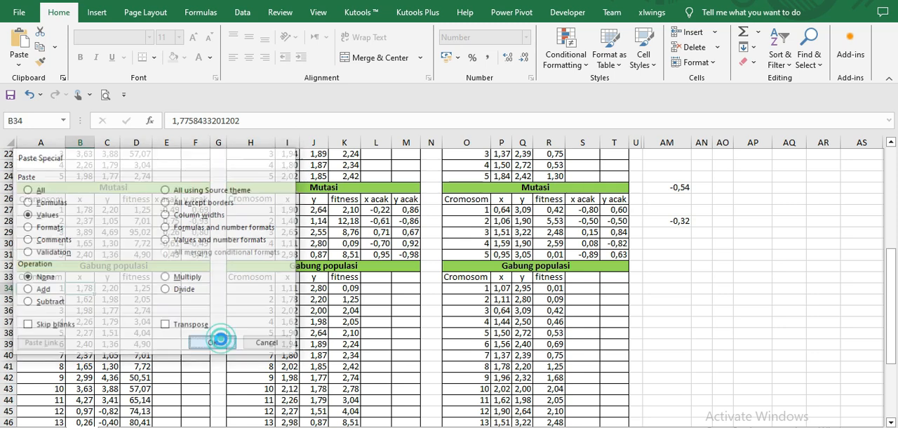
Step: Copy the Crossover x and y results in B20:C24 and paste them as values into Gabung populasi from B39
scroll(221, 332, up, 3)
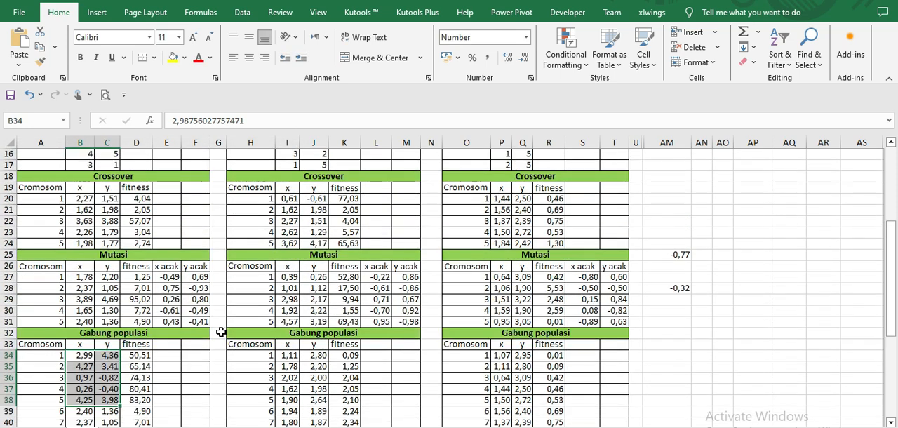
drag(80, 231, 106, 276)
right_click(107, 256)
click(153, 188)
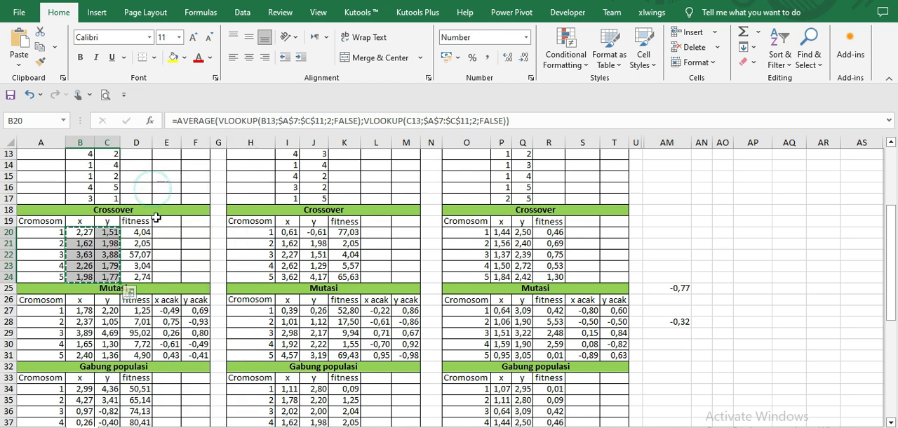
scroll(159, 224, down, 5)
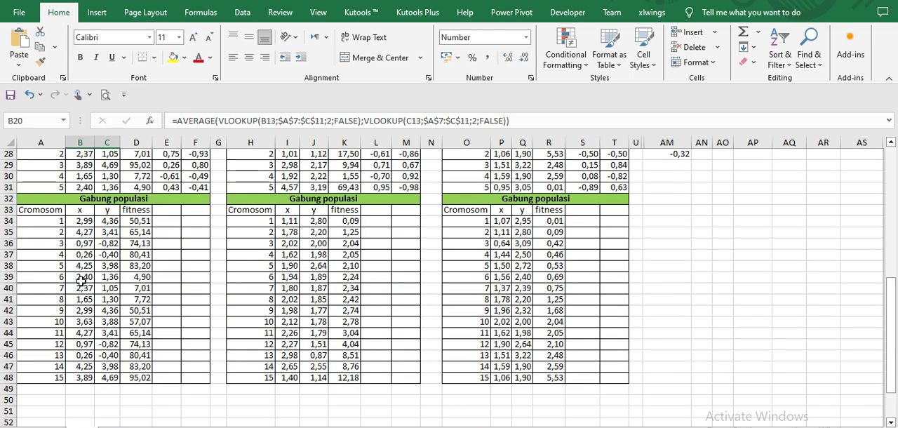
click(81, 276)
right_click(81, 277)
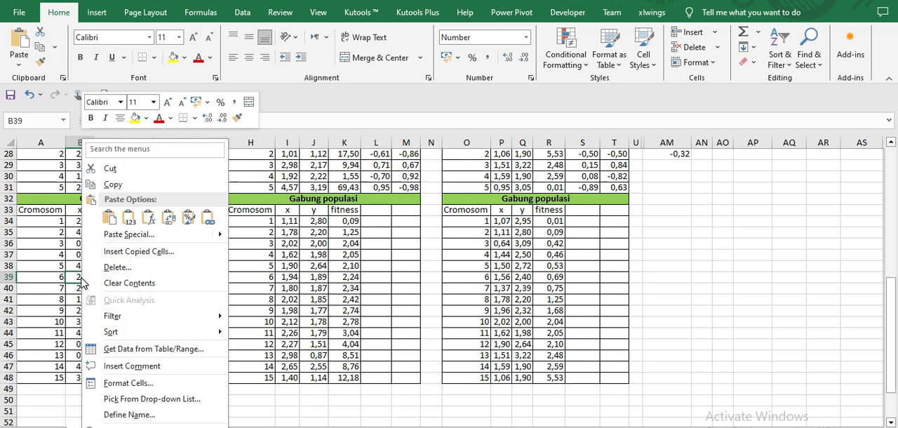
click(129, 238)
click(40, 211)
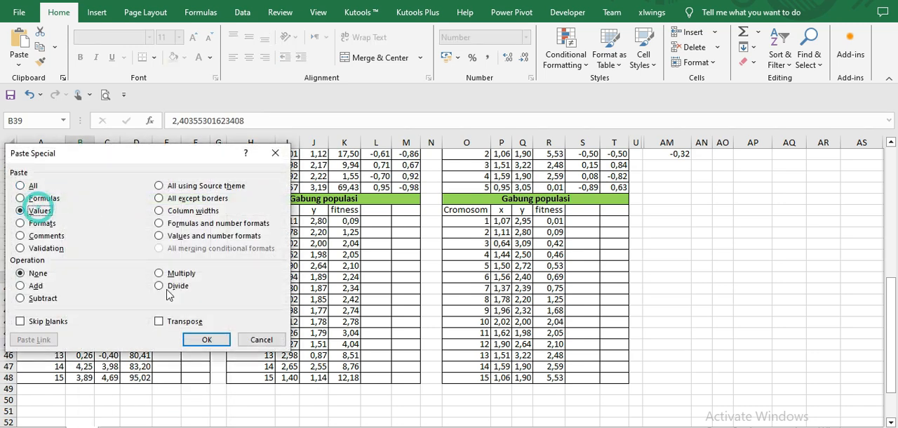
click(206, 339)
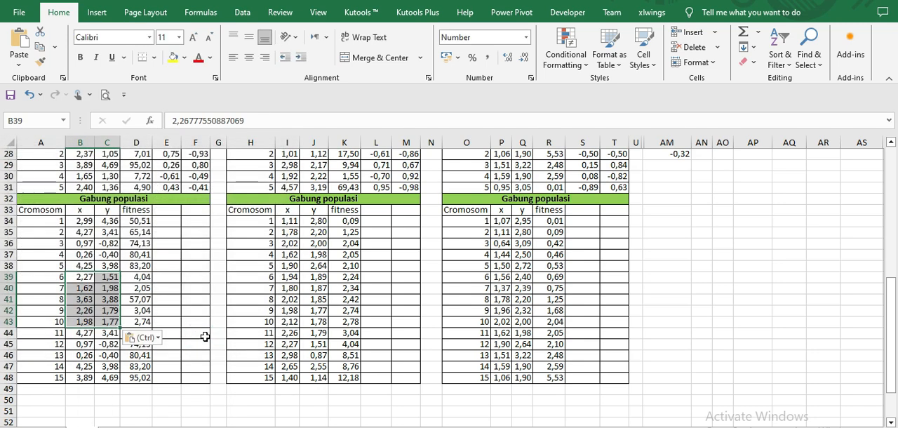
Step: Copy the Generasi 1 Mutasi x and y results in B27:C31 and paste them as values into Gabung populasi from B44
scroll(205, 337, up, 2)
drag(84, 214, 105, 253)
right_click(105, 240)
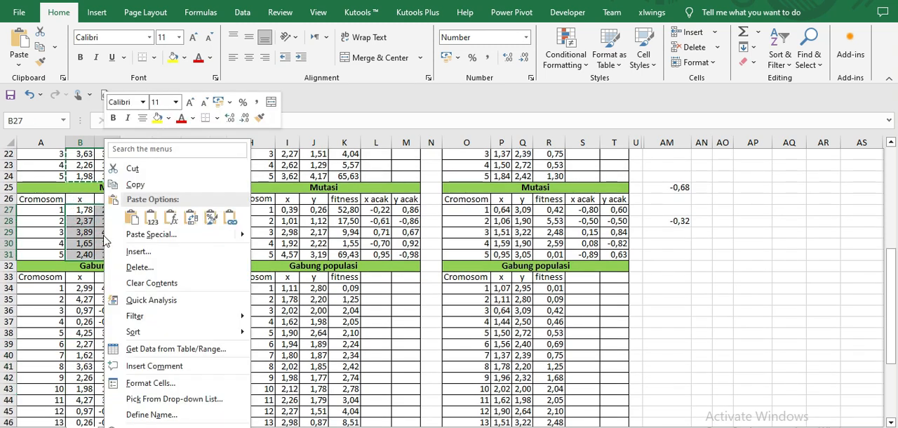
click(170, 218)
scroll(178, 244, down, 2)
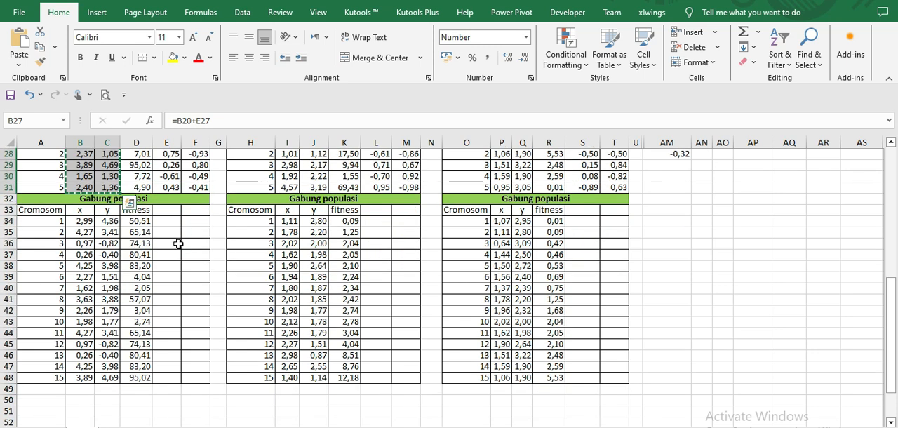
click(83, 333)
right_click(83, 333)
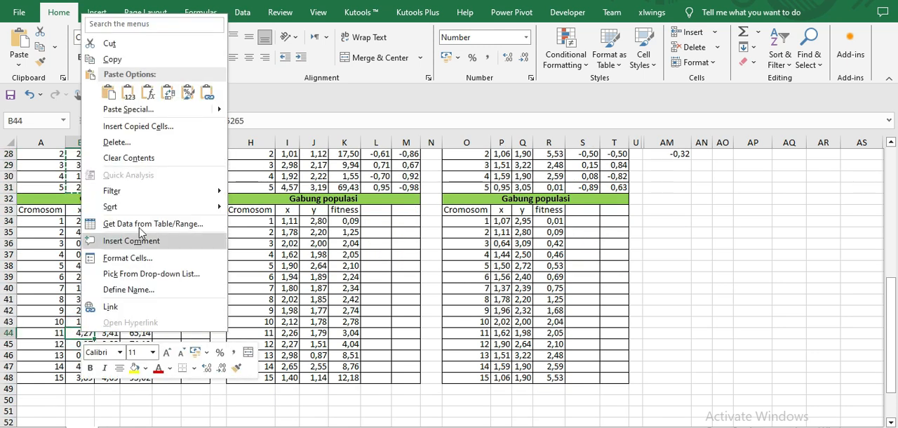
click(161, 110)
click(51, 84)
click(216, 213)
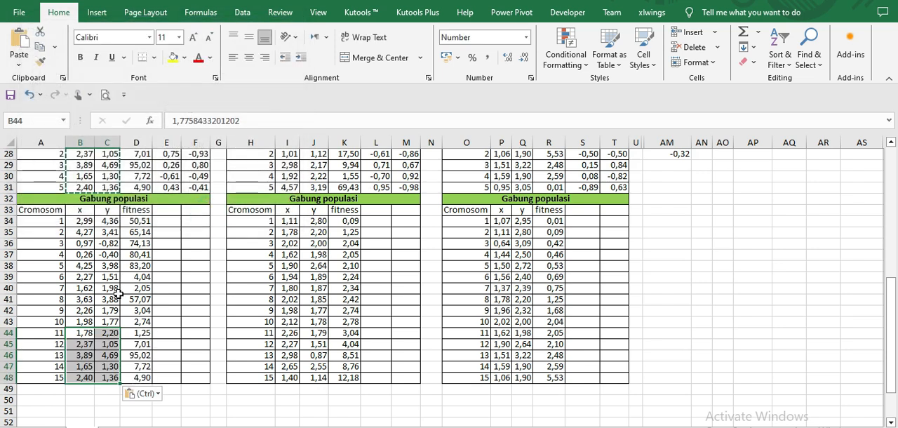
Step: Check the fitness formula in D34 and sort the Gabung populasi table B33:D48 by fitness, smallest to largest, with headers
click(141, 221)
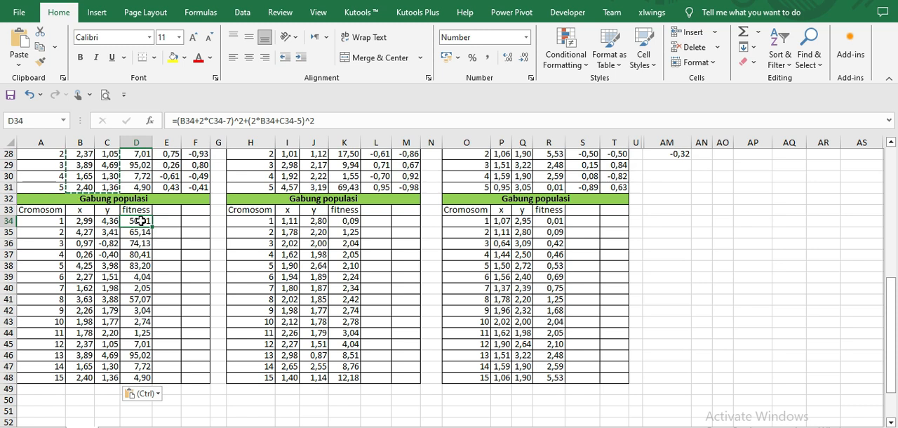
drag(83, 212, 129, 377)
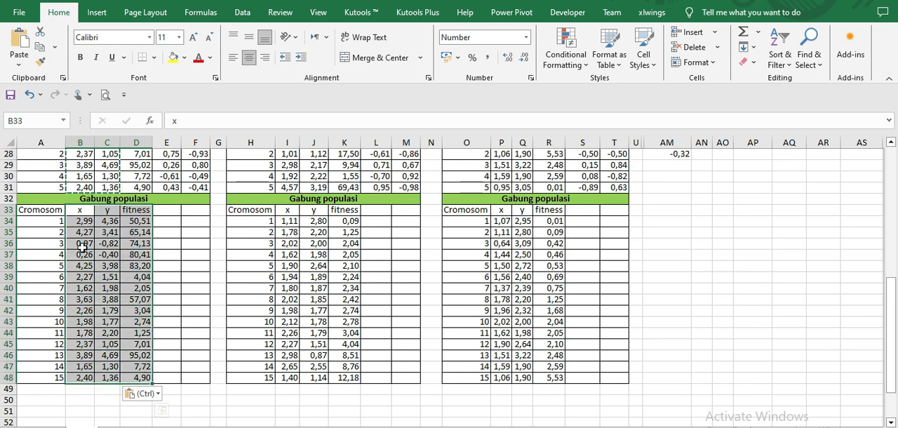
drag(82, 209, 129, 379)
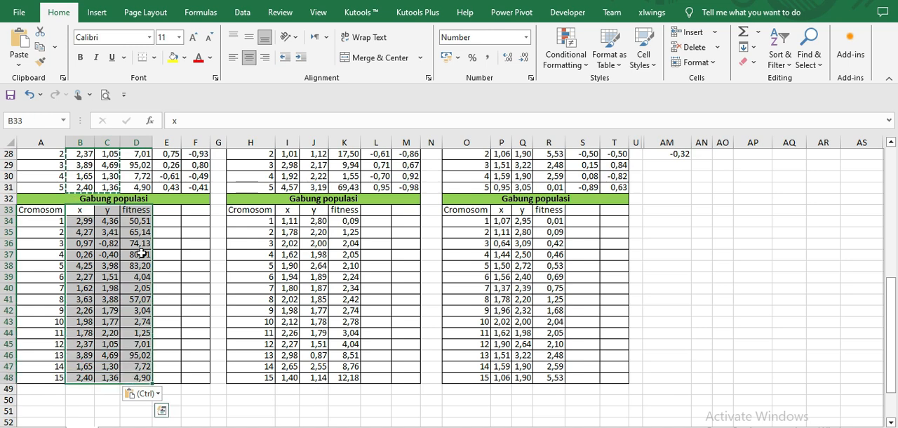
click(243, 13)
click(388, 54)
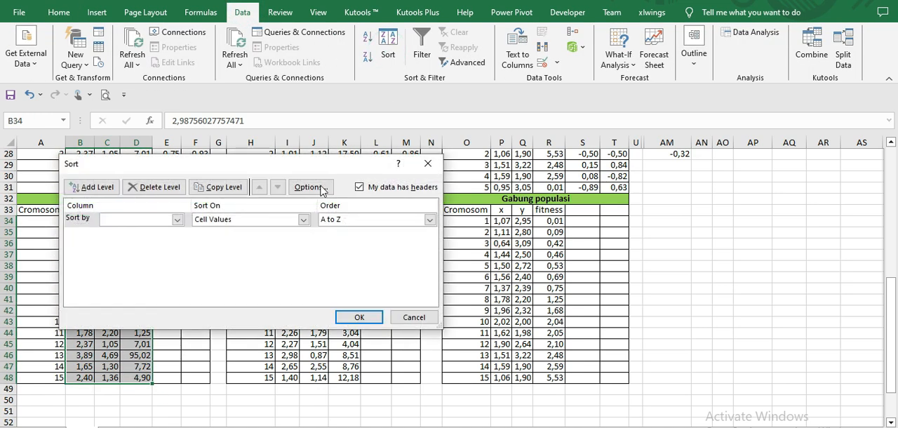
click(178, 219)
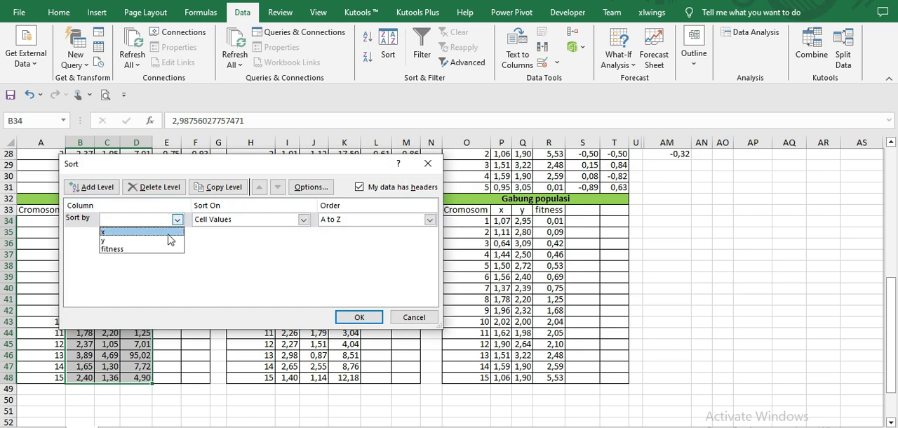
click(163, 249)
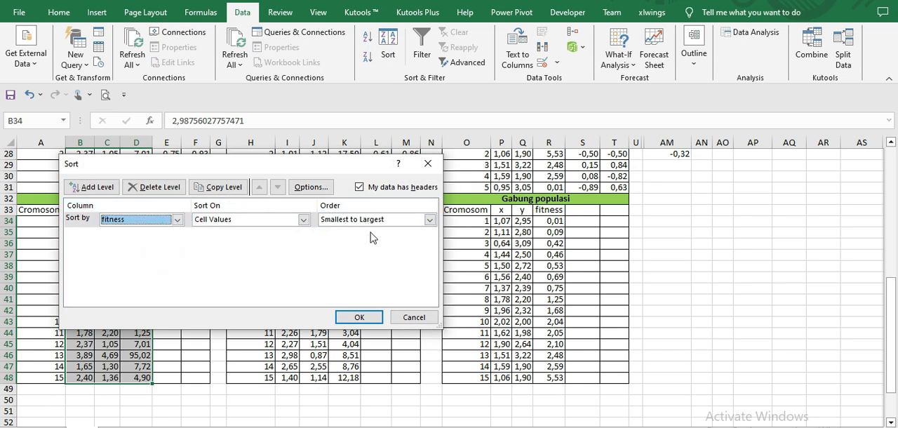
click(359, 317)
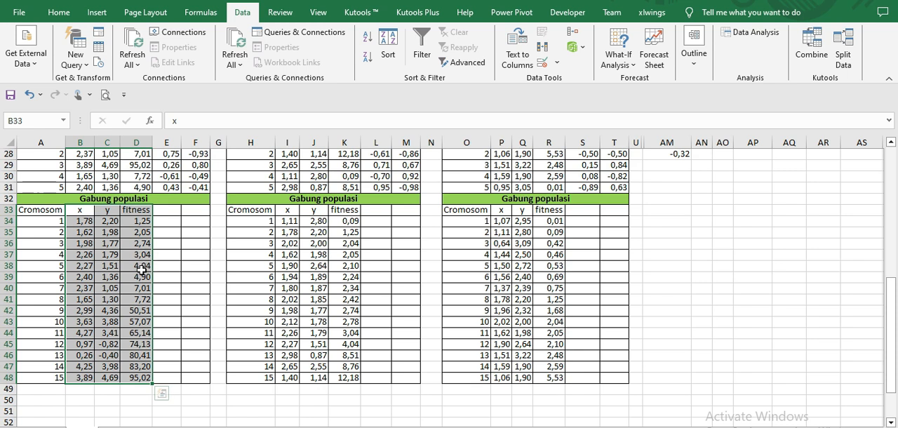
Step: Compare the first five sorted rows A34:D38 with the Generasi 2 Populasi baru references in I7 and J7
drag(59, 221, 139, 265)
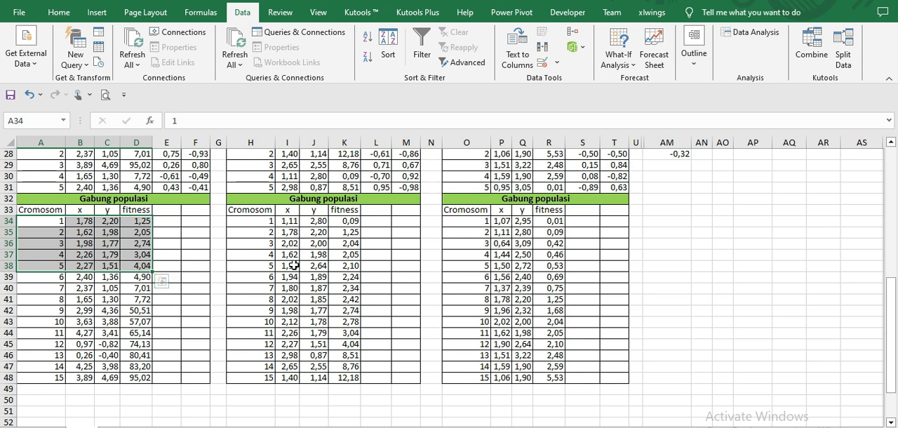
scroll(306, 256, up, 9)
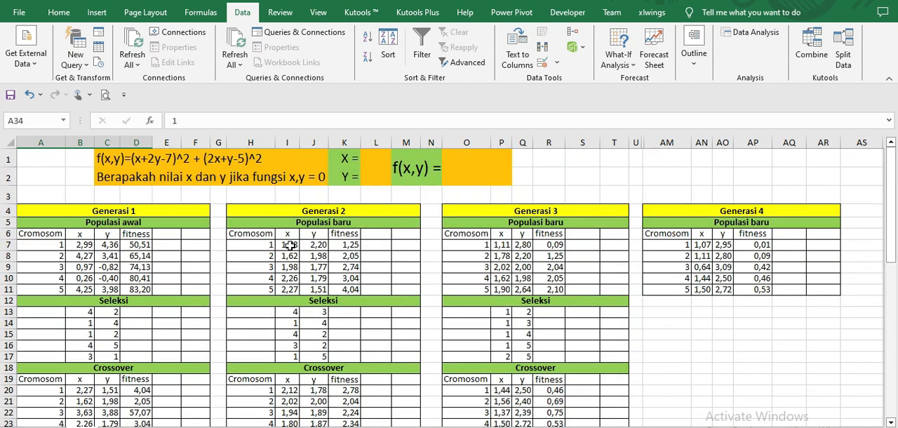
double_click(290, 245)
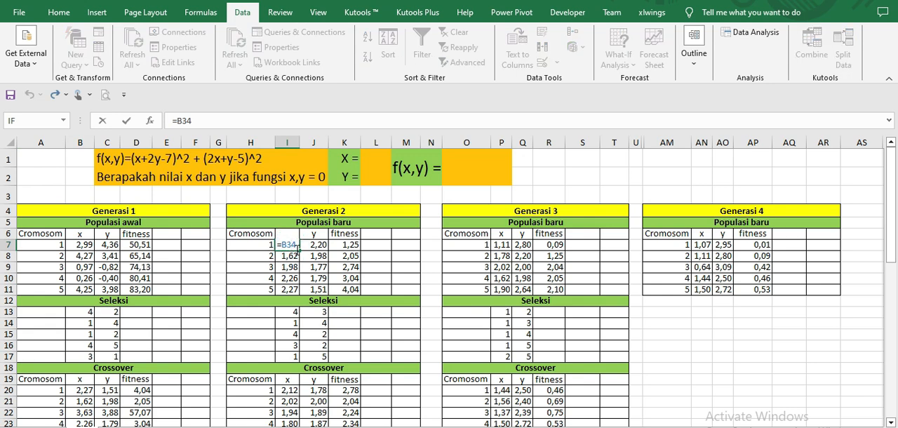
scroll(293, 249, down, 5)
scroll(298, 252, up, 5)
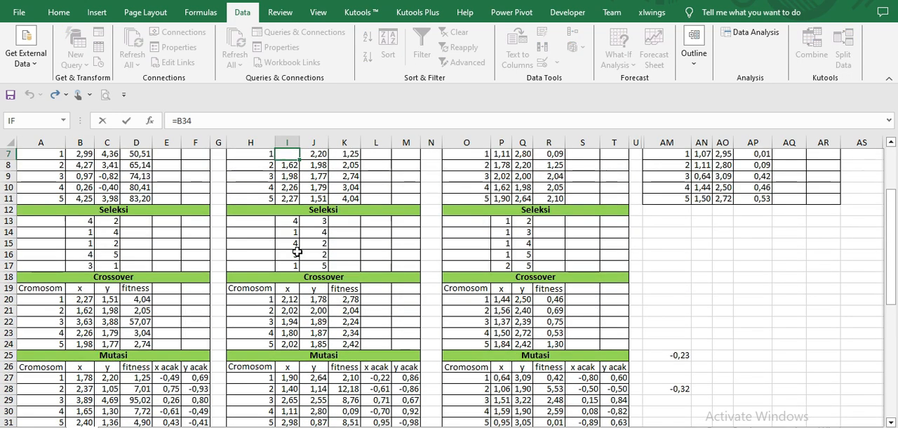
key(Escape)
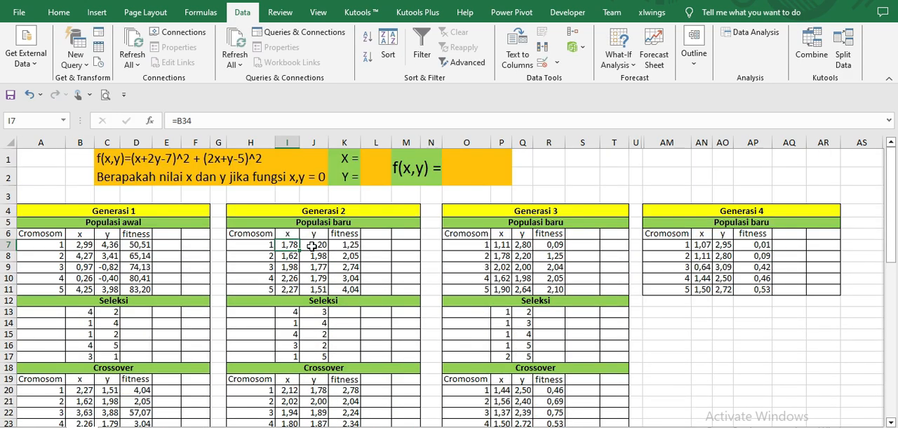
double_click(311, 246)
scroll(311, 245, down, 6)
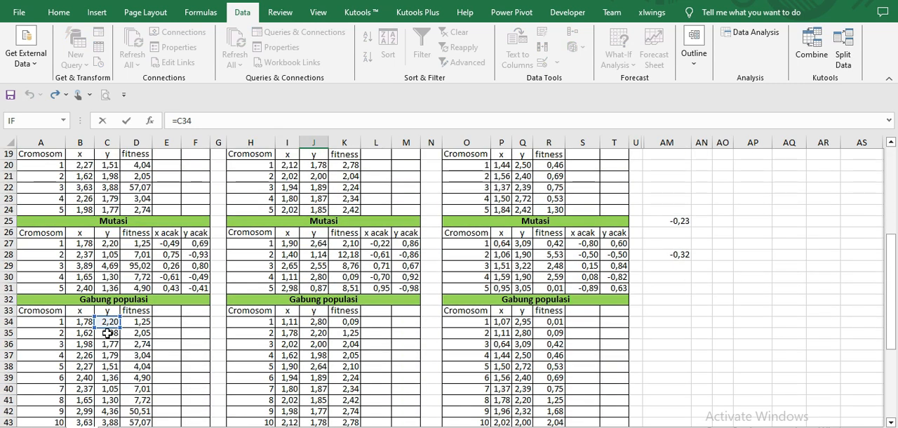
scroll(106, 334, up, 6)
key(Escape)
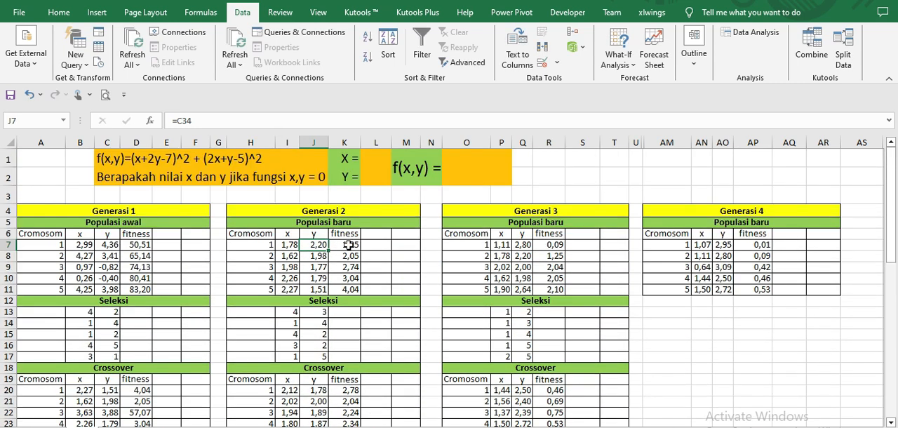
Step: Compare the fitness formulas of the first chromosome in Generasi 2 (K7) and Generasi 1 (D7)
click(348, 245)
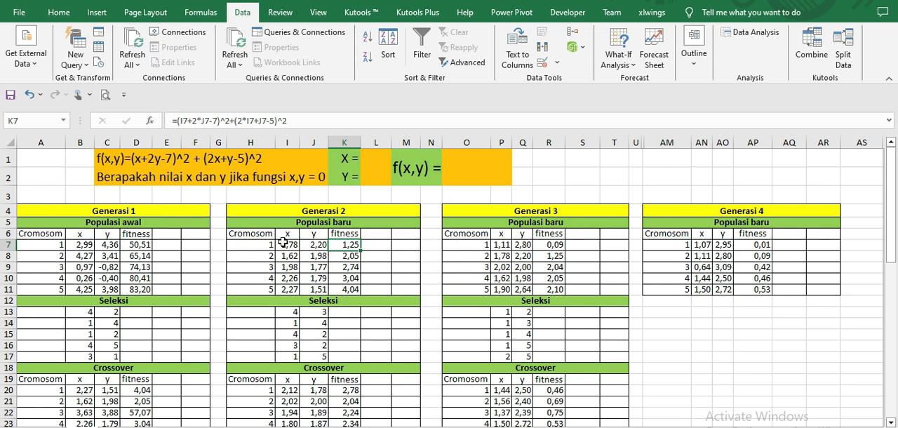
scroll(283, 241, down, 5)
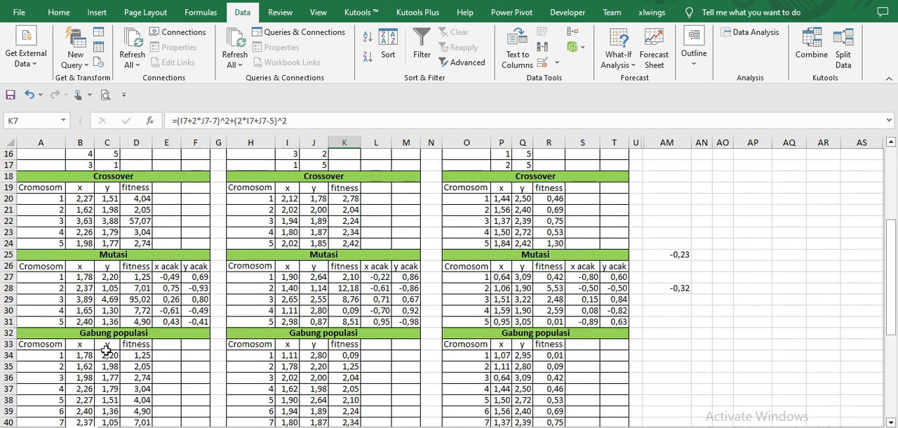
scroll(154, 336, up, 5)
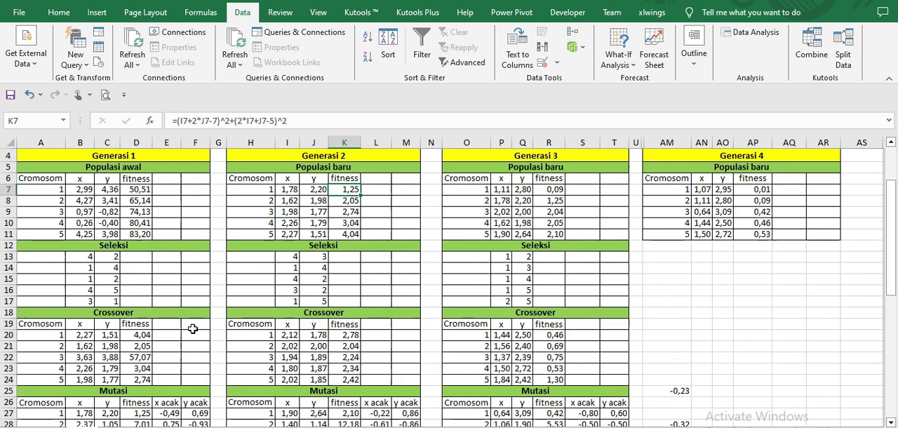
click(313, 277)
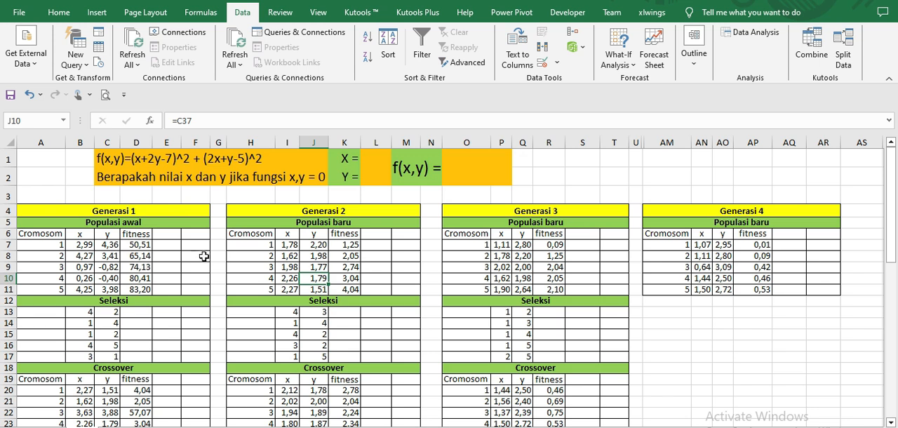
click(138, 244)
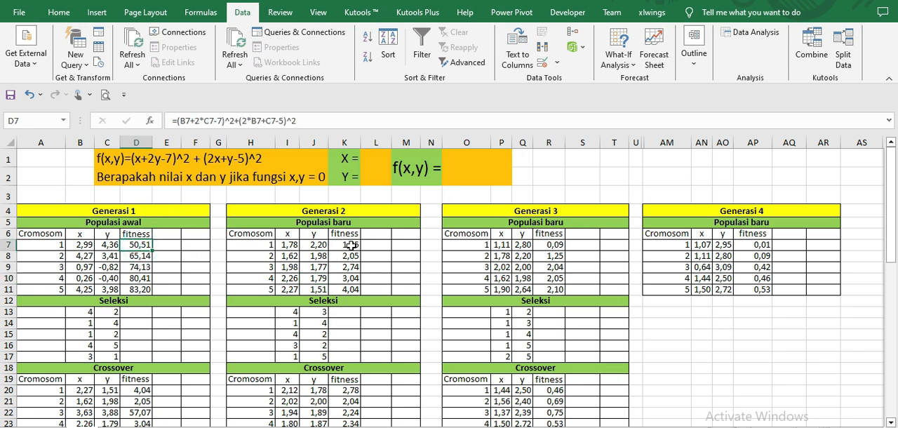
click(351, 245)
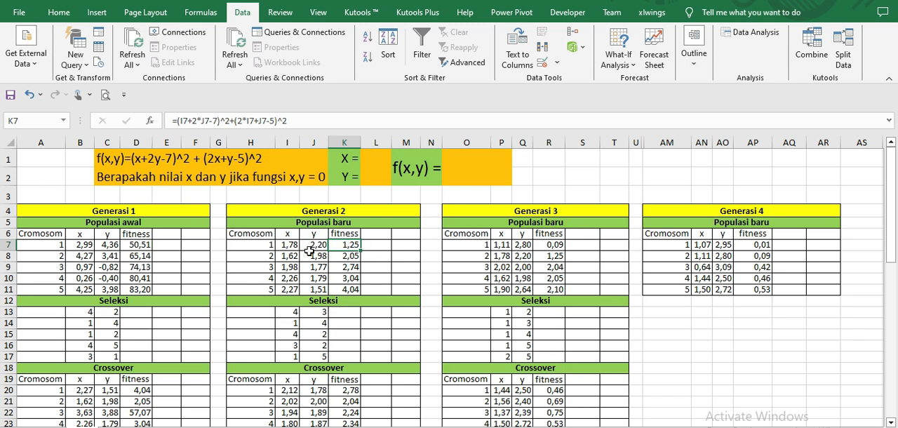
Step: Test the best Generasi 2 chromosome in f(x,y) by entering 1,78 as X in L1 and 2,20 as Y in L2
click(378, 155)
text(1,78)
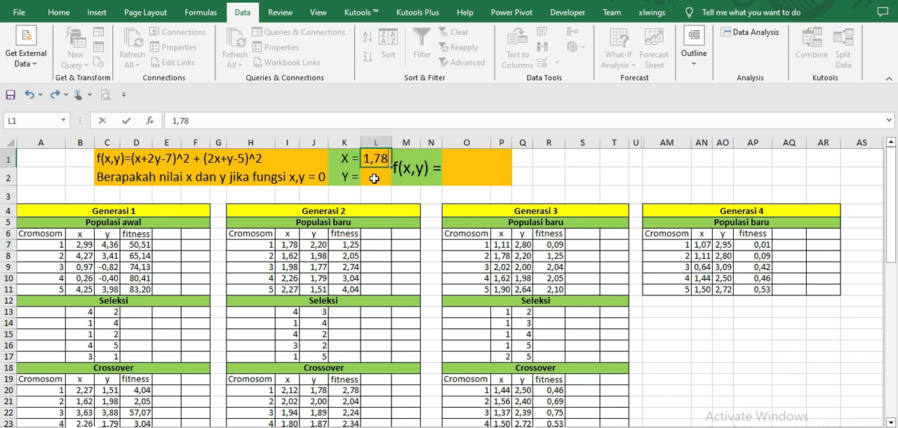
click(374, 178)
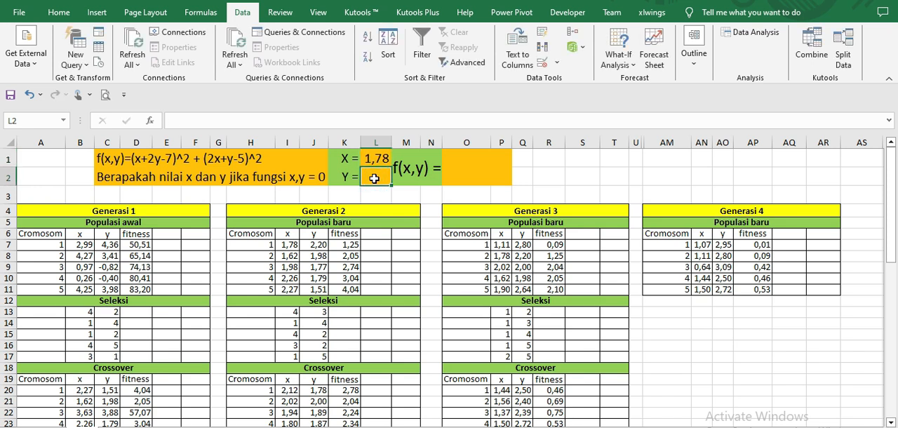
text(2,20)
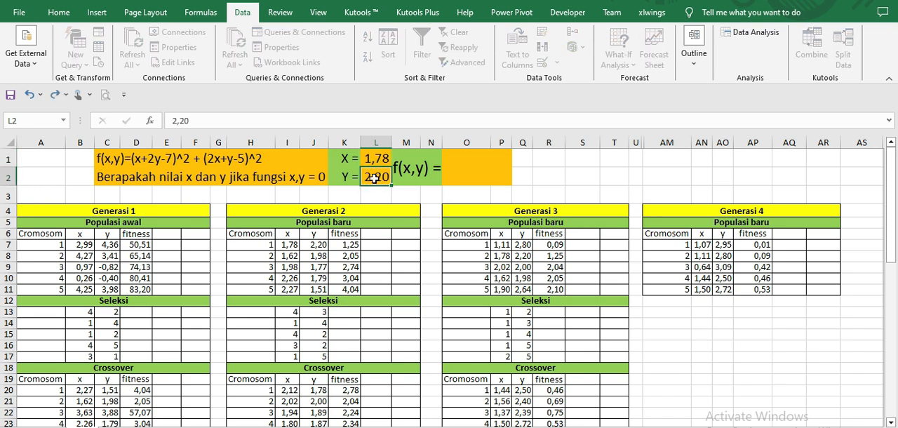
key(Return)
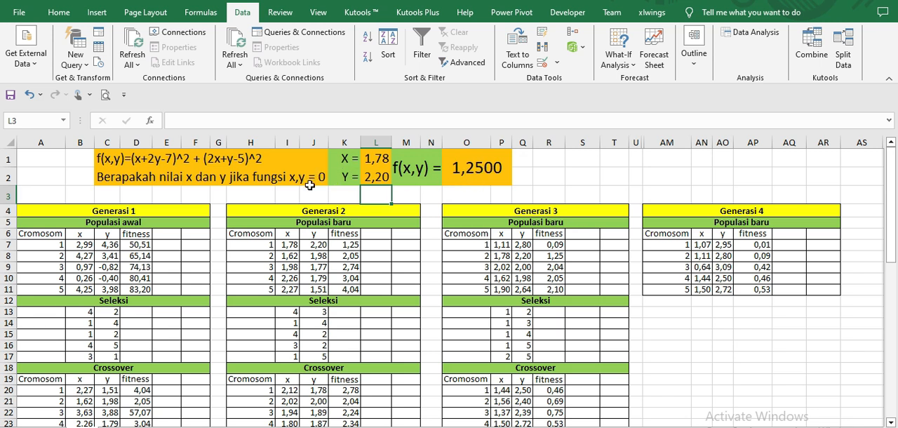
Step: Clear the X and Y test values from L1 and L2
click(376, 157)
key(Delete)
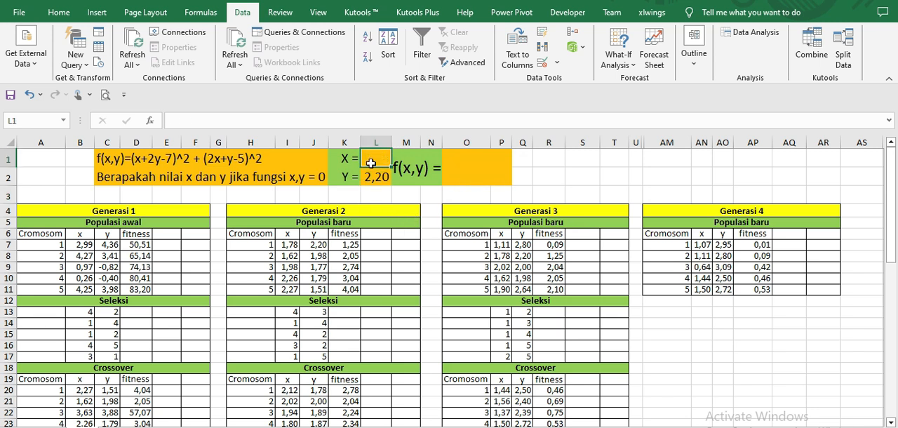
click(374, 181)
key(Delete)
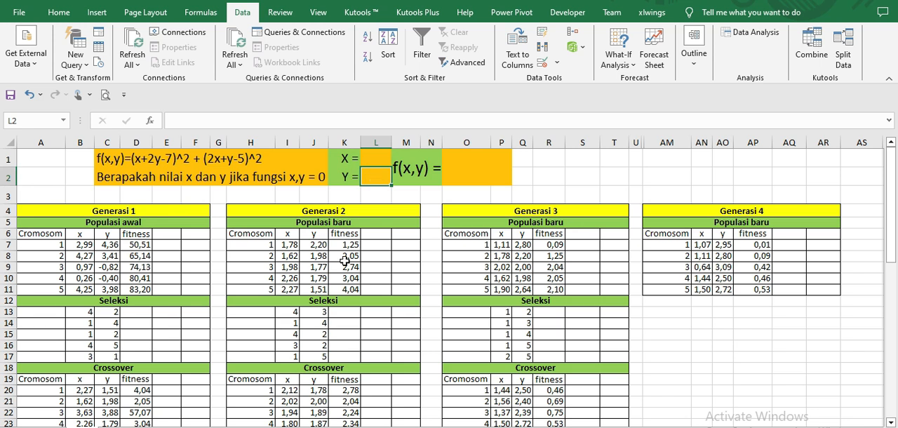
Step: Review the Generasi 2 Seleksi pairs in I13:J17 and the Crossover x formula in I20 that averages the selected parents
drag(291, 311, 315, 356)
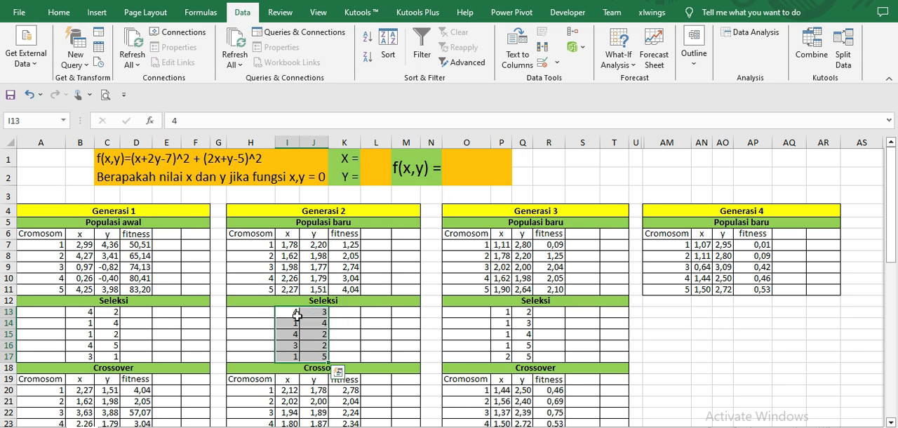
click(293, 311)
click(292, 322)
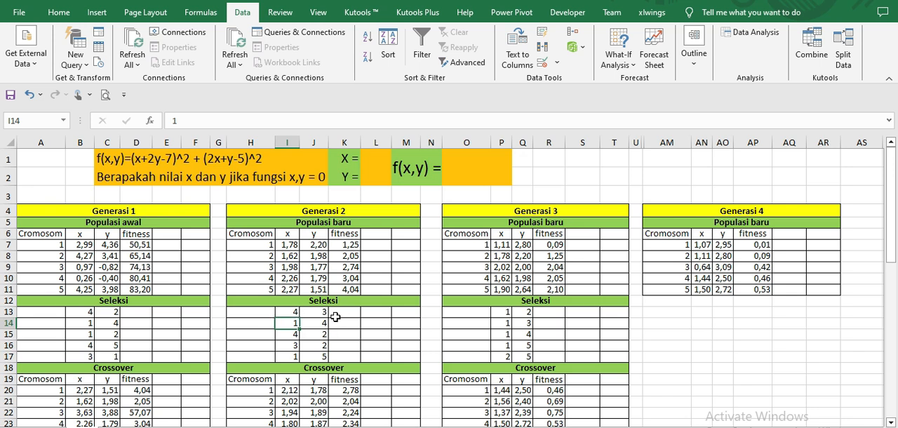
scroll(337, 319, down, 1)
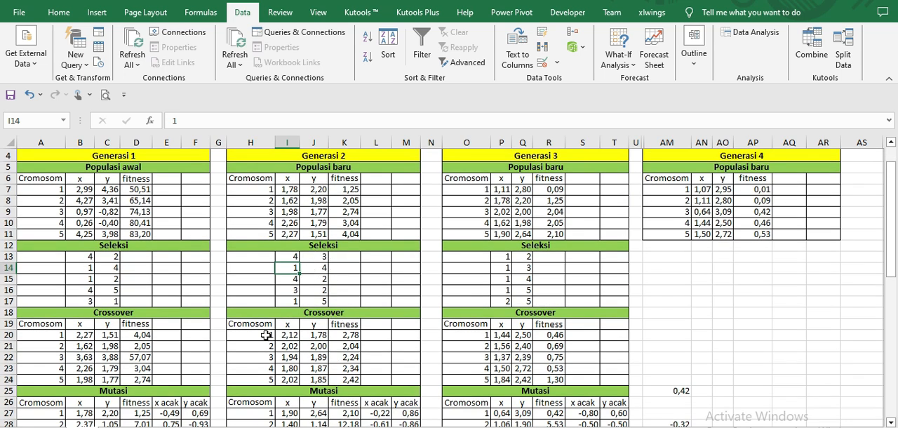
double_click(288, 335)
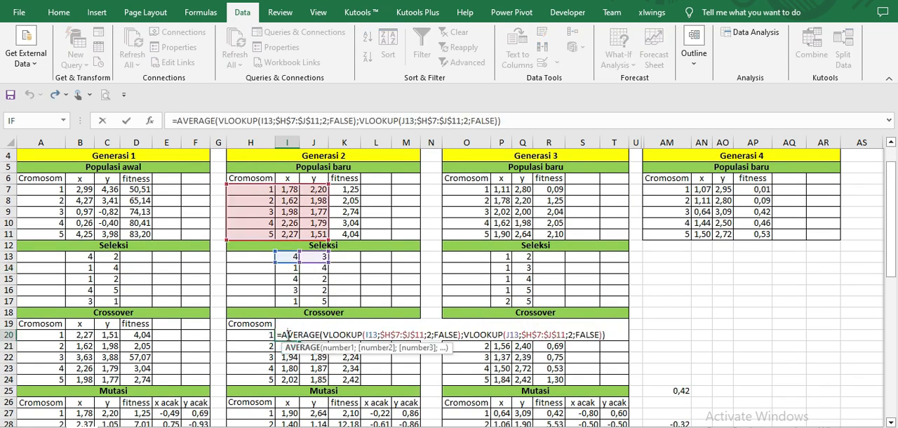
key(Escape)
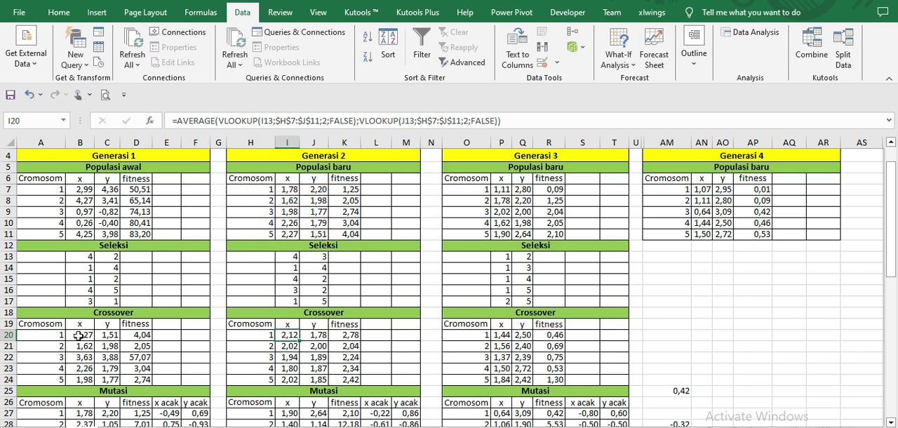
Step: Compare the Crossover x formulas of Generasi 1 (B20) and Generasi 2 (I20), and examine the Generasi 2 y formula in J20
double_click(79, 335)
key(Escape)
double_click(283, 335)
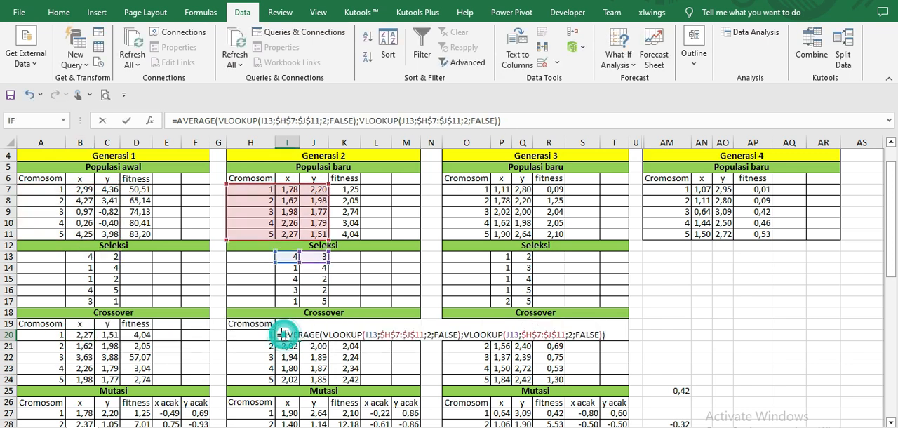
key(Escape)
double_click(312, 337)
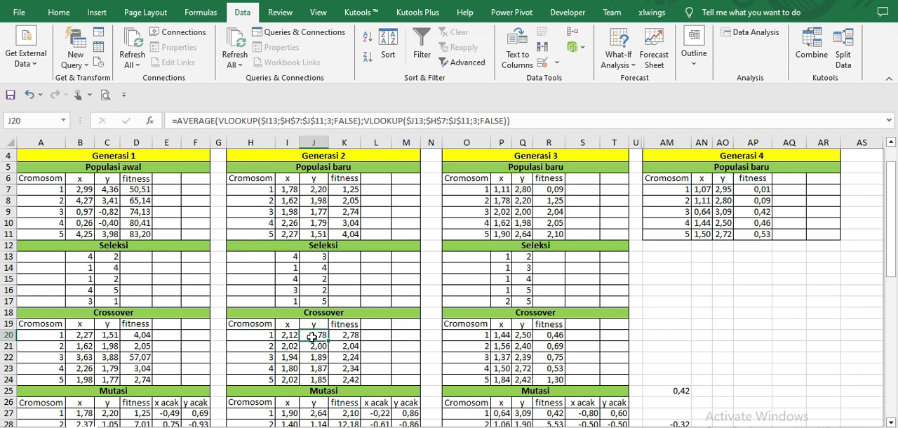
key(Escape)
double_click(313, 337)
key(Escape)
Step: Review the Generasi 2 Mutasi random values in L27:M31 and the formulas in I27 and J27 that add them to the crossover results
scroll(352, 370, down, 3)
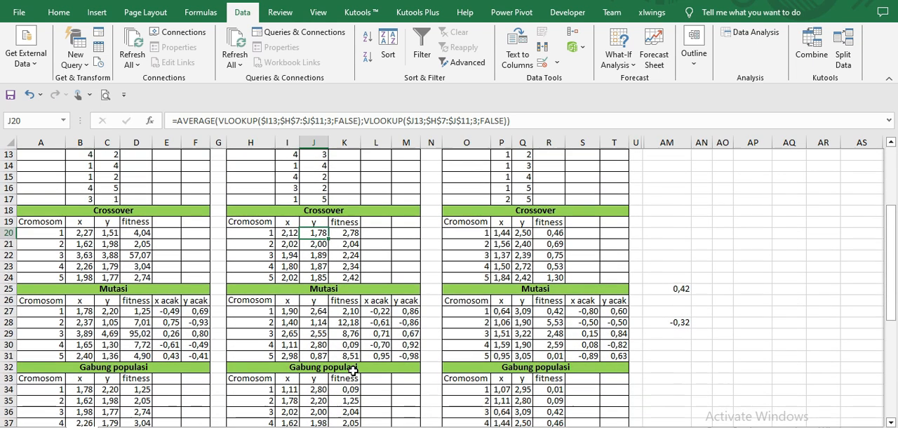
drag(376, 308, 405, 355)
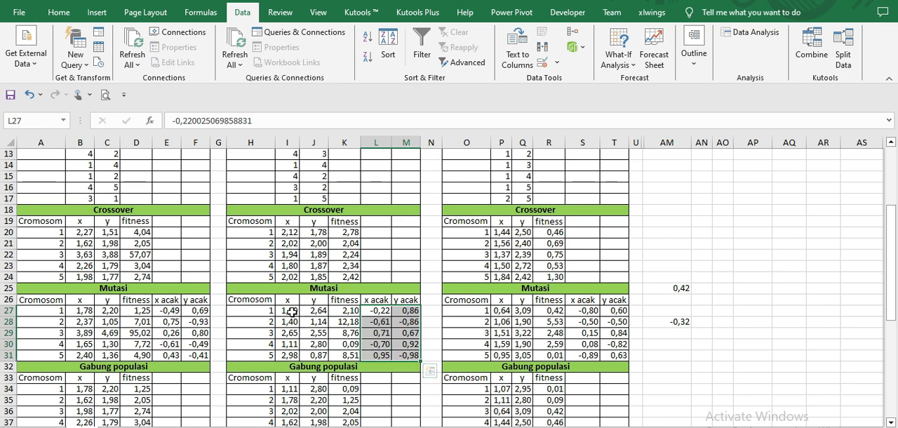
double_click(292, 312)
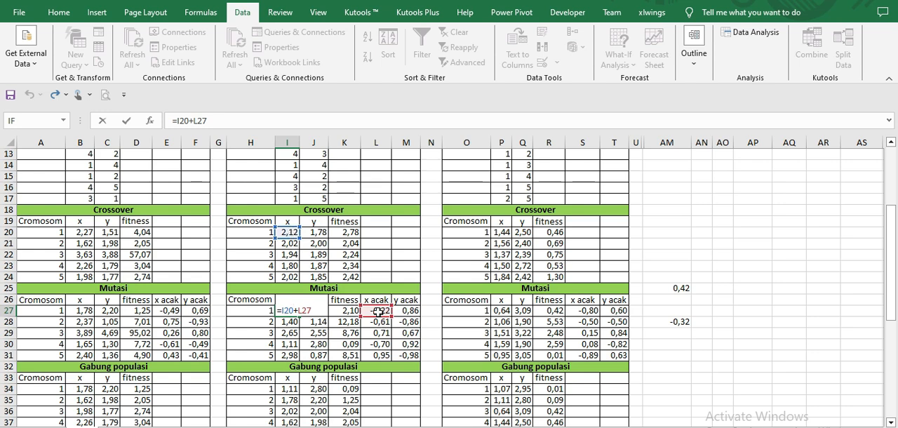
key(Return)
double_click(318, 311)
key(Return)
Step: Review the Generasi 2 Gabung populasi table and trace how the first Generasi 3 x value in P7 is taken from it
scroll(318, 312, down, 3)
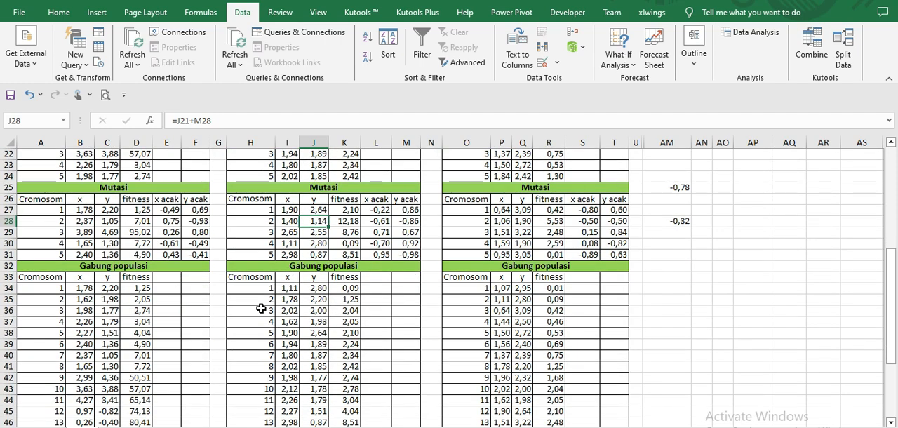
scroll(304, 267, up, 7)
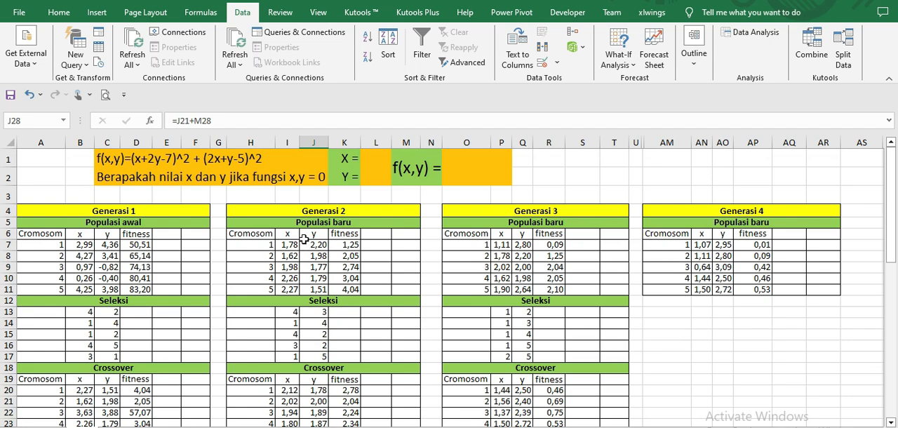
scroll(304, 239, down, 4)
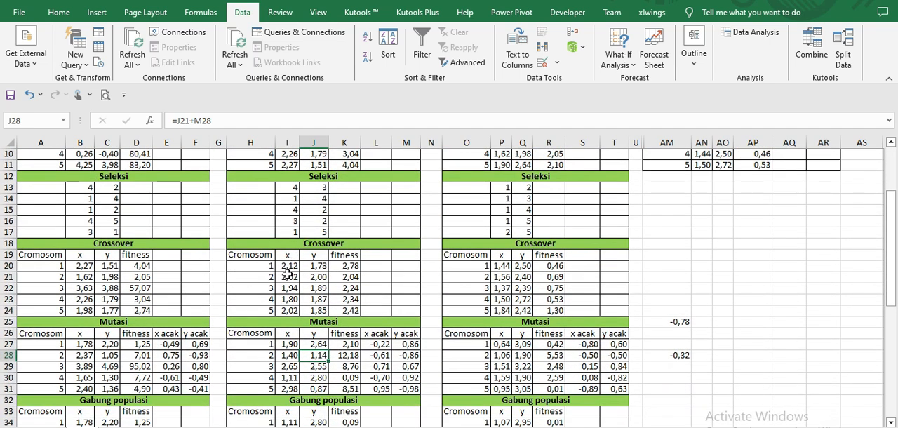
scroll(293, 260, down, 3)
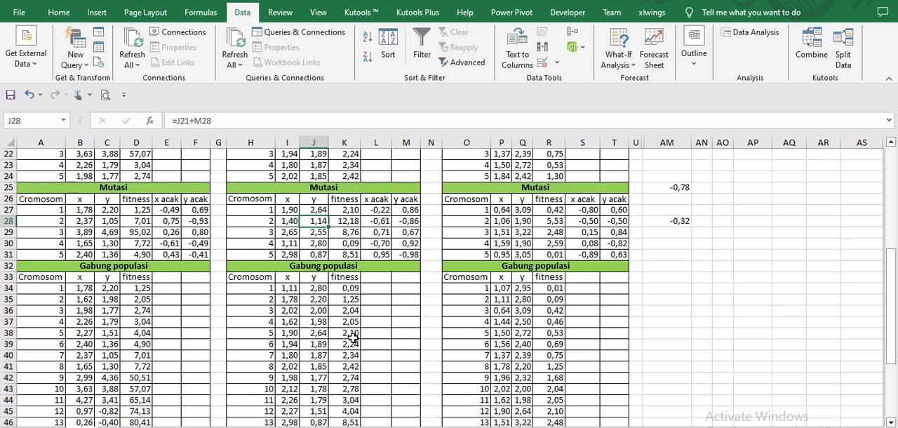
scroll(392, 332, up, 7)
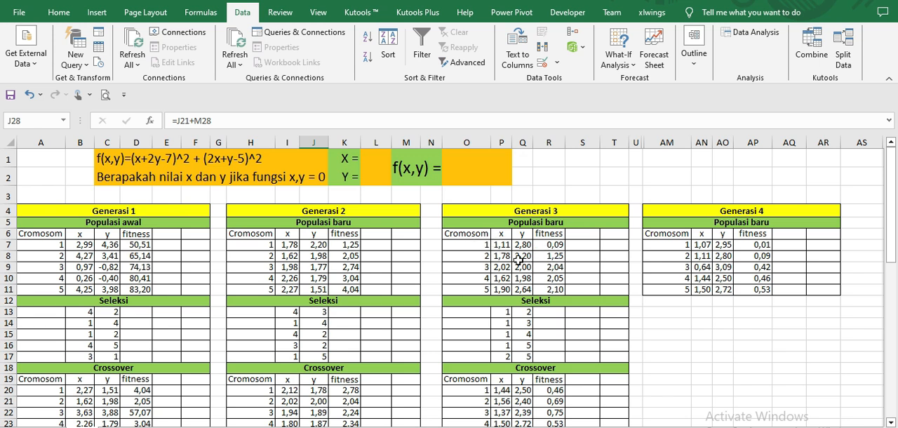
click(503, 245)
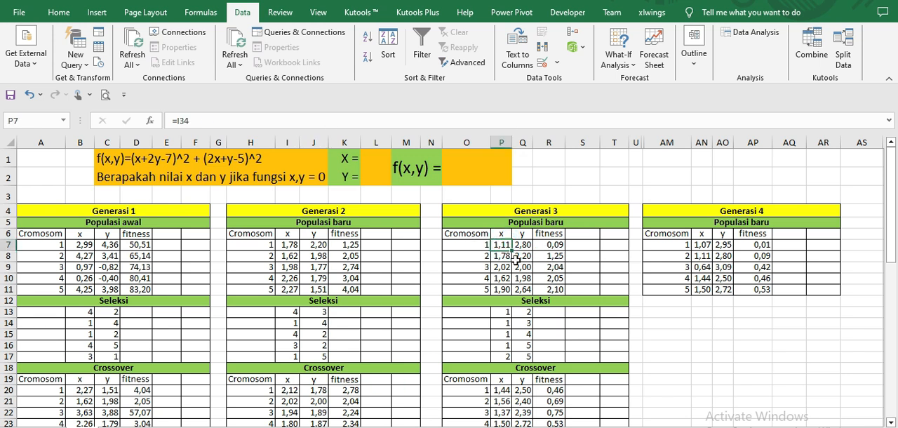
Step: Test the best Generasi 3 chromosome in f(x,y) by entering 1,11 as X in L1 and 2,80 as Y in L2
click(377, 155)
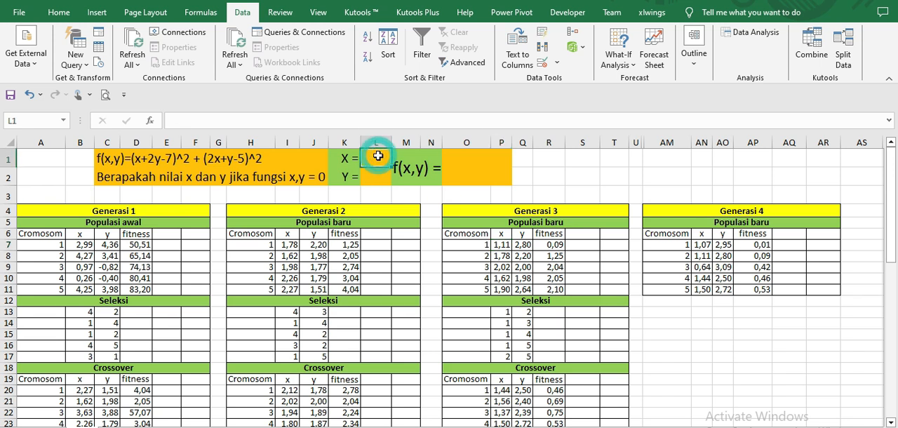
text(1,11)
key(Return)
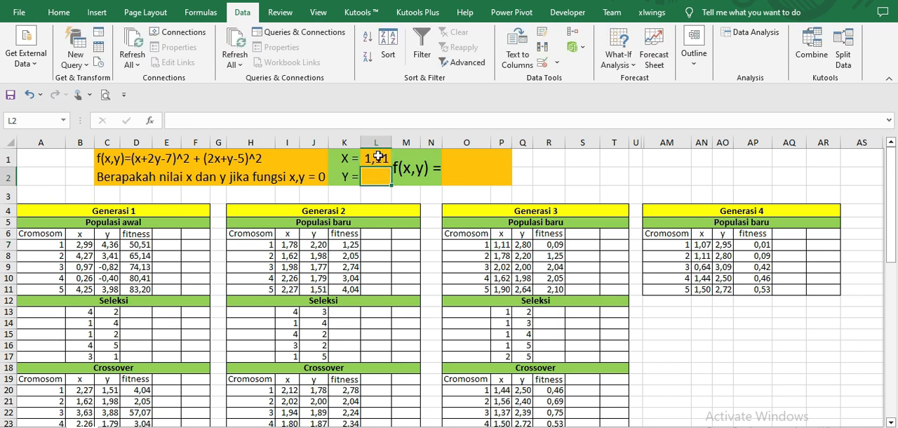
text(2,)
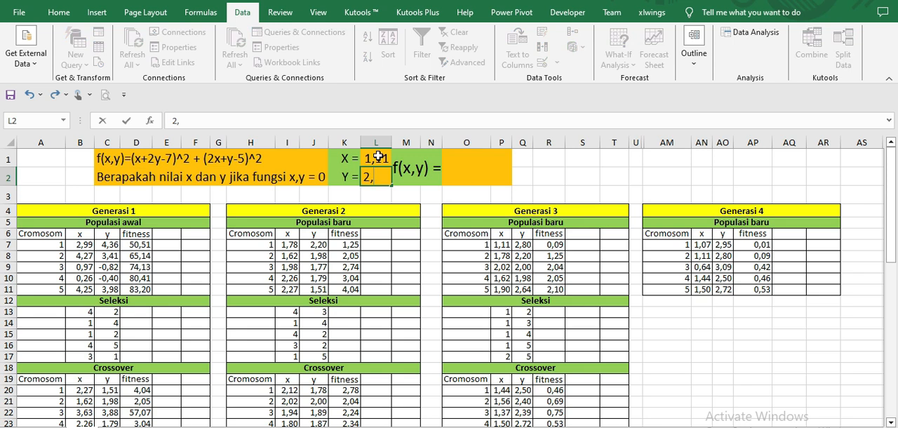
text(80)
key(Return)
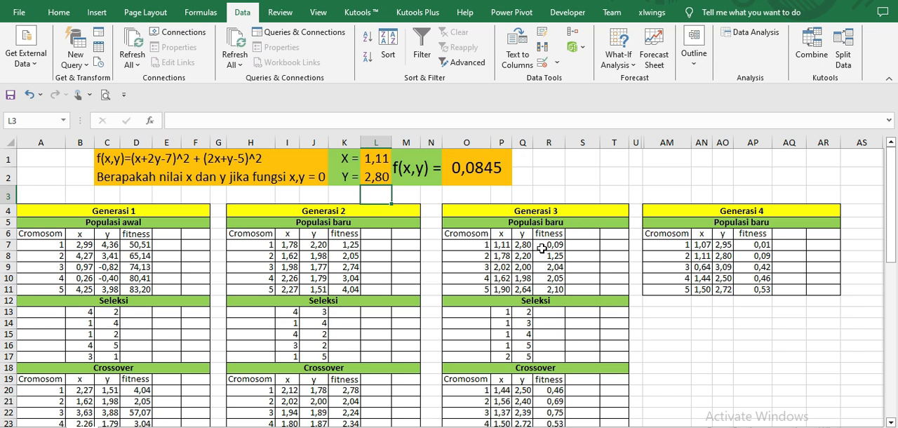
Step: Clear the Generasi 3 test values for X in L1 and Y in L2
click(375, 158)
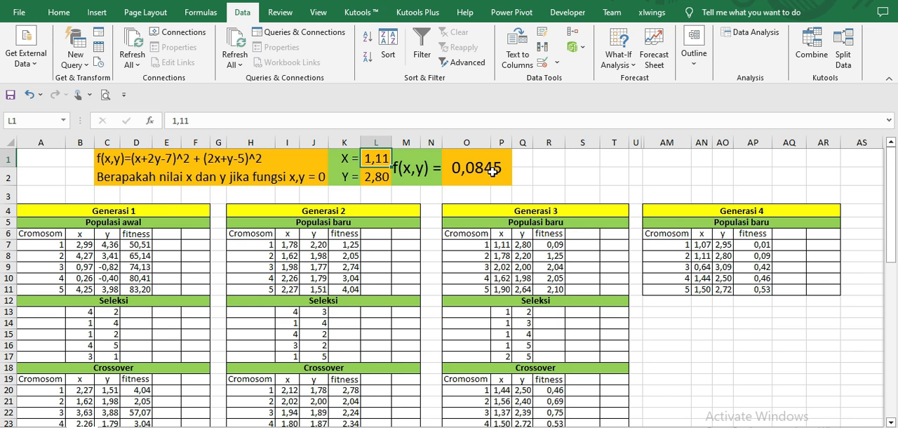
key(Delete)
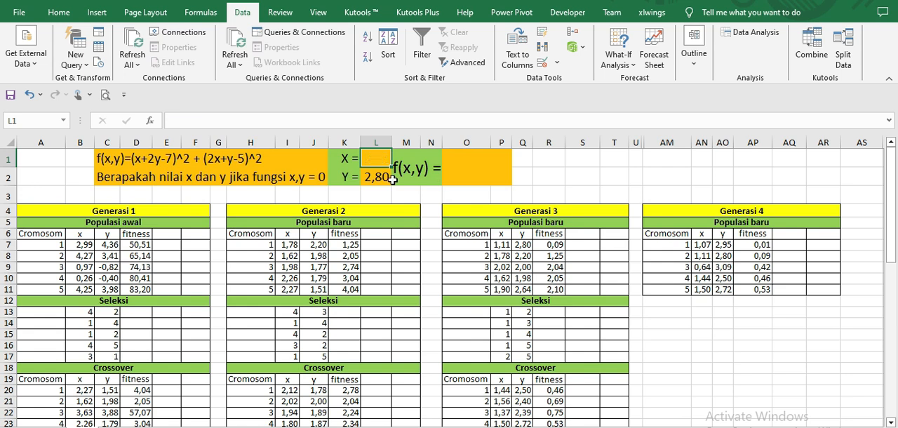
key(Down)
key(Delete)
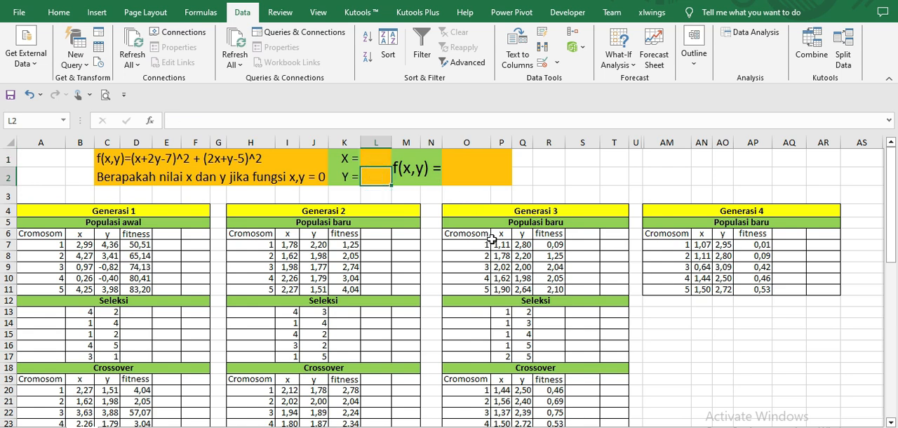
Step: Examine the Generasi 3 Seleksi pairs, the Crossover x formula in P20 and the crossover fitness values in R20:R24
scroll(537, 236, down, 2)
scroll(533, 239, up, 1)
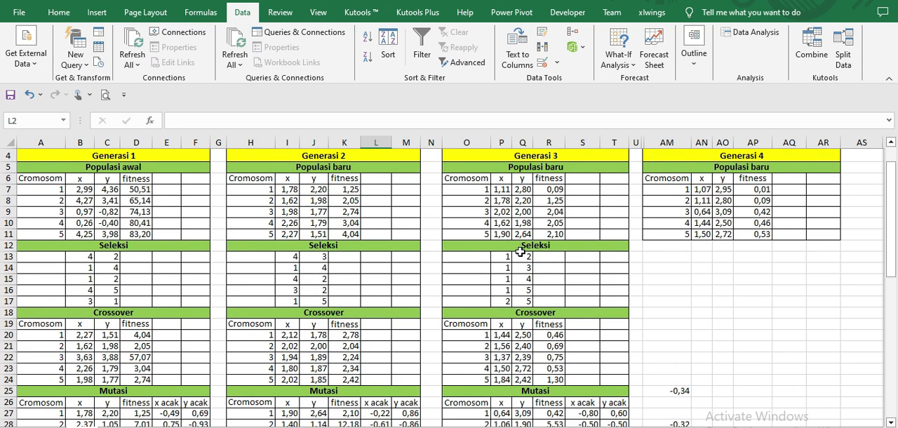
click(507, 257)
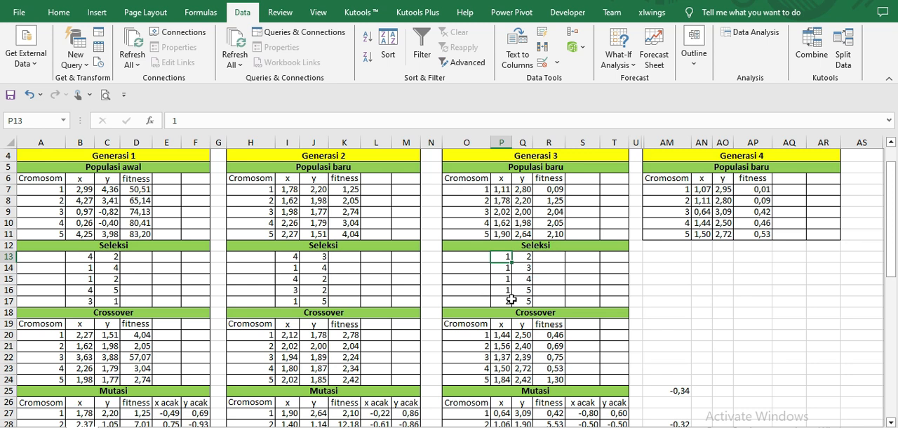
double_click(500, 335)
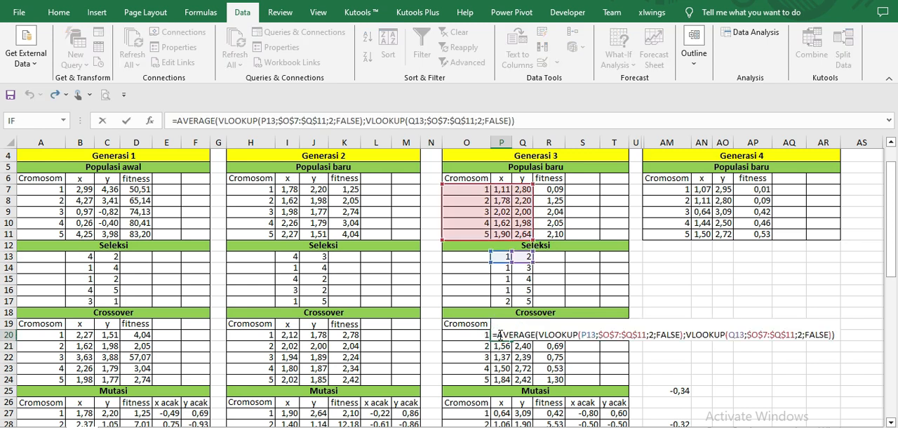
key(Escape)
click(555, 337)
drag(556, 336, 556, 381)
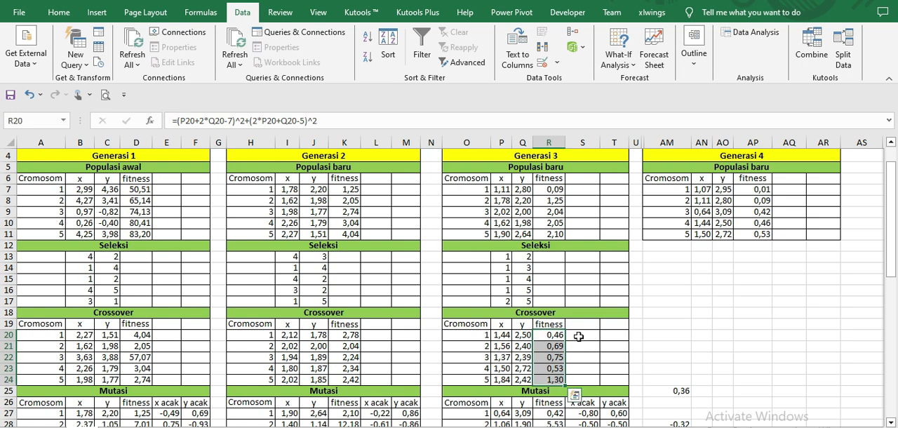
Step: Select the Generasi 3 Mutasi random values in S27:T31 and review them alongside the earlier stages
scroll(557, 334, down, 2)
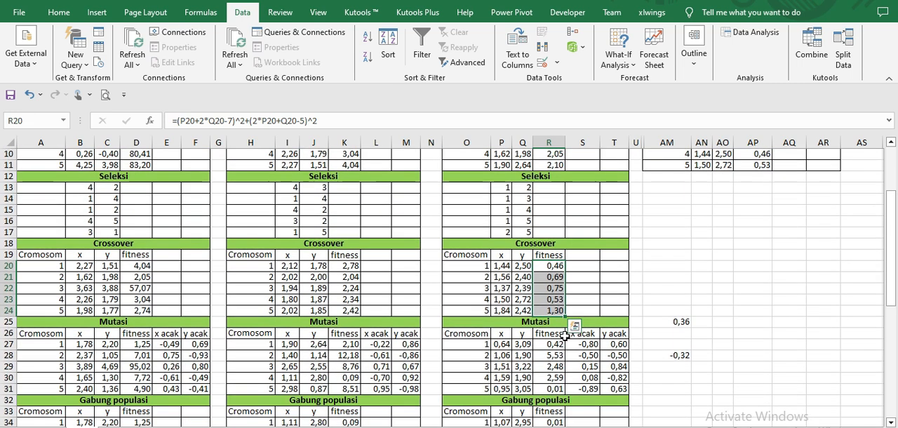
click(587, 343)
drag(613, 379, 615, 390)
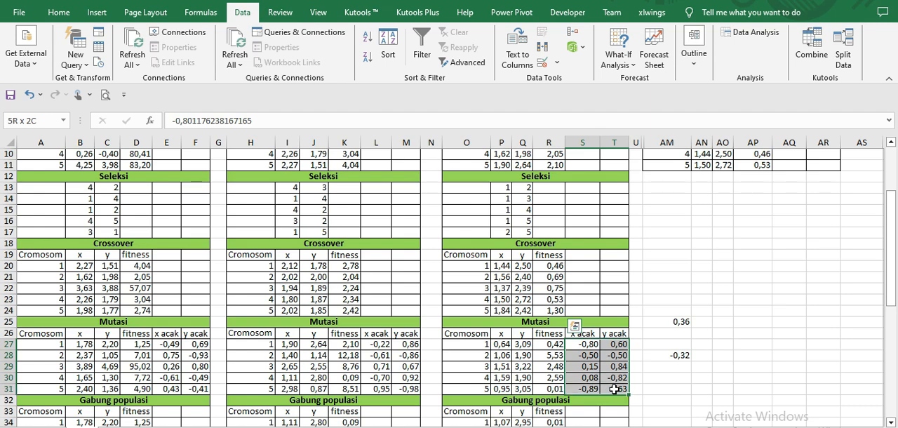
scroll(617, 331, up, 2)
scroll(653, 281, down, 3)
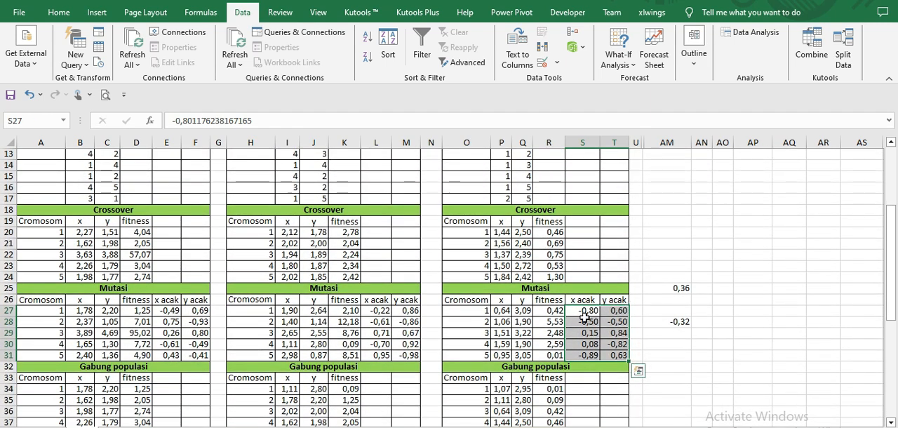
Step: Examine the Generasi 3 Mutasi formulas in P27 and Q27 that add the random values to the crossover x and y
click(586, 311)
double_click(504, 311)
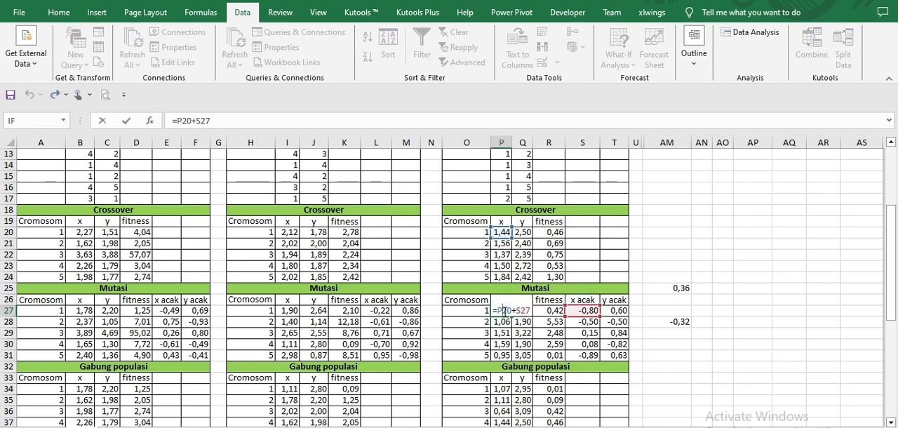
key(Return)
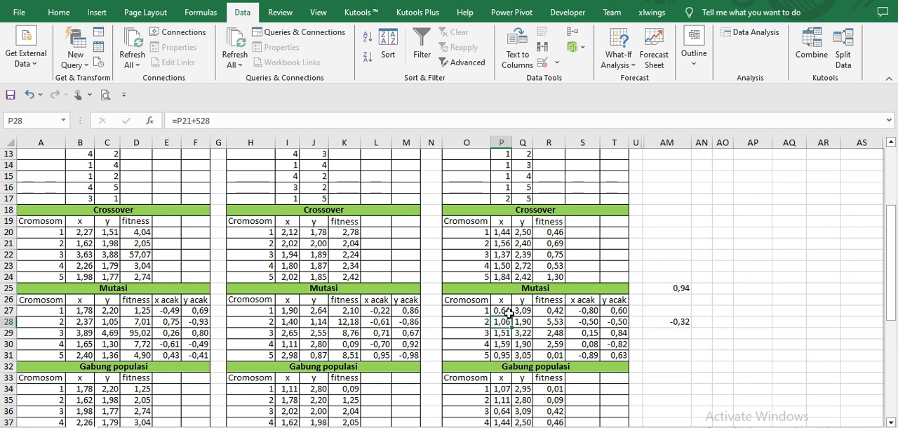
double_click(522, 311)
key(Return)
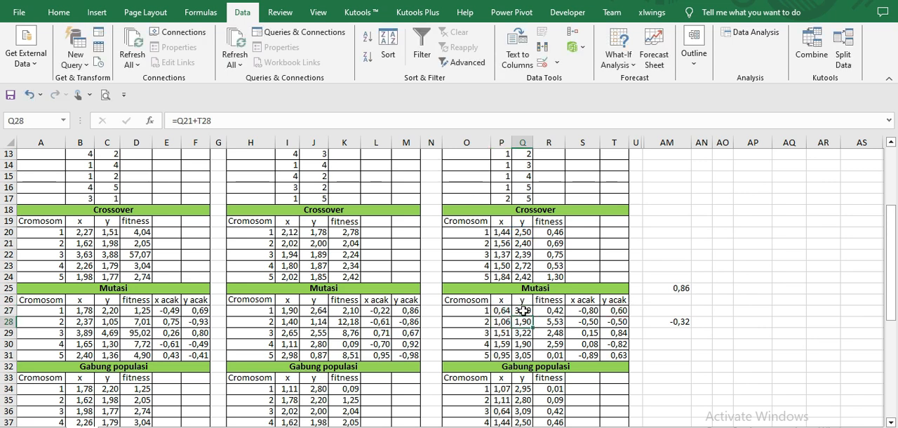
Step: Review Generasi 3 from its random values S27:T31 and new population through Crossover and Mutasi to the sorted Gabung populasi table
drag(586, 310, 608, 355)
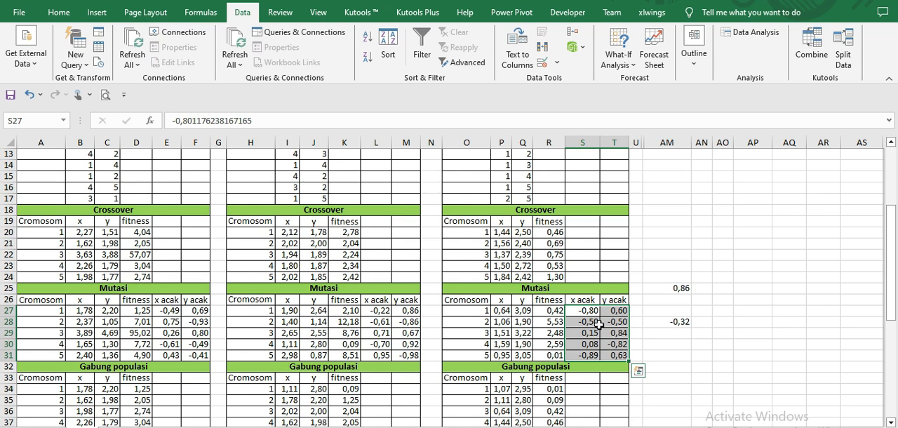
scroll(599, 324, up, 4)
scroll(604, 303, down, 4)
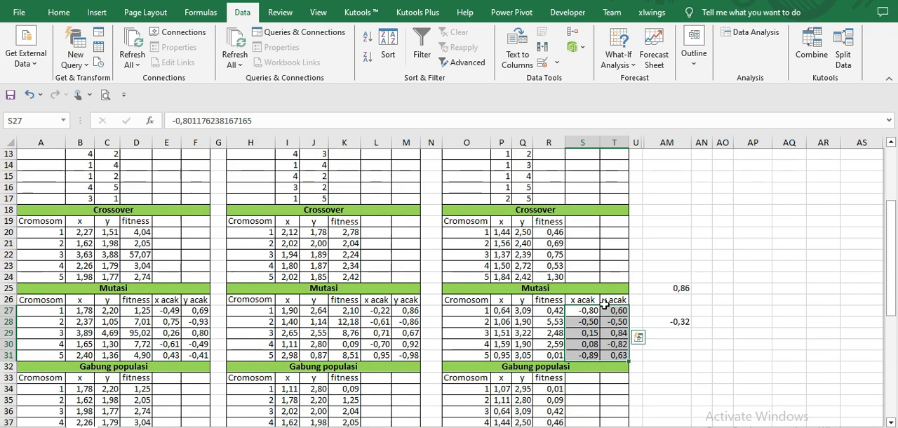
scroll(604, 303, down, 1)
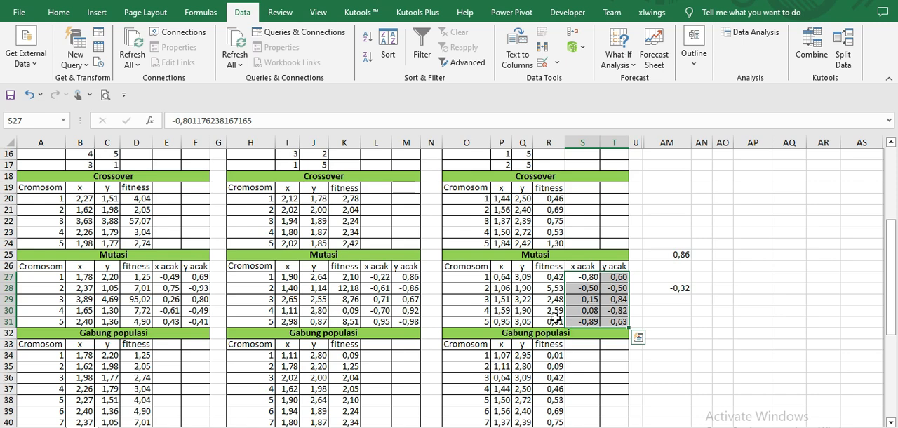
scroll(555, 317, up, 4)
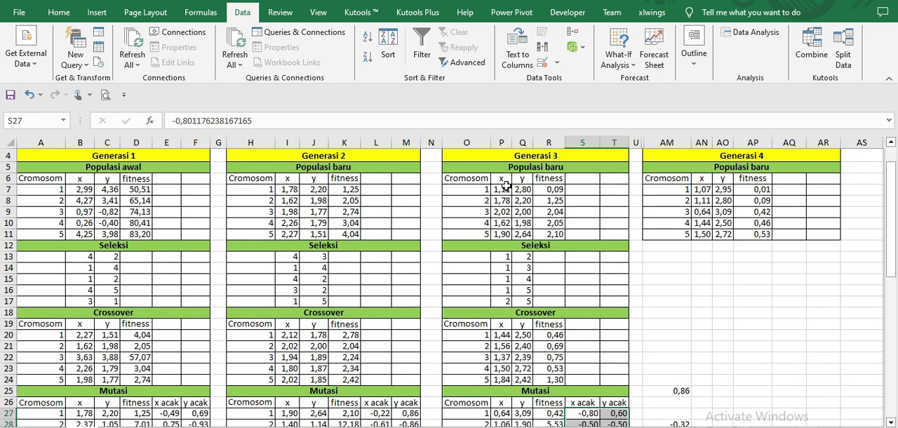
scroll(507, 212, down, 2)
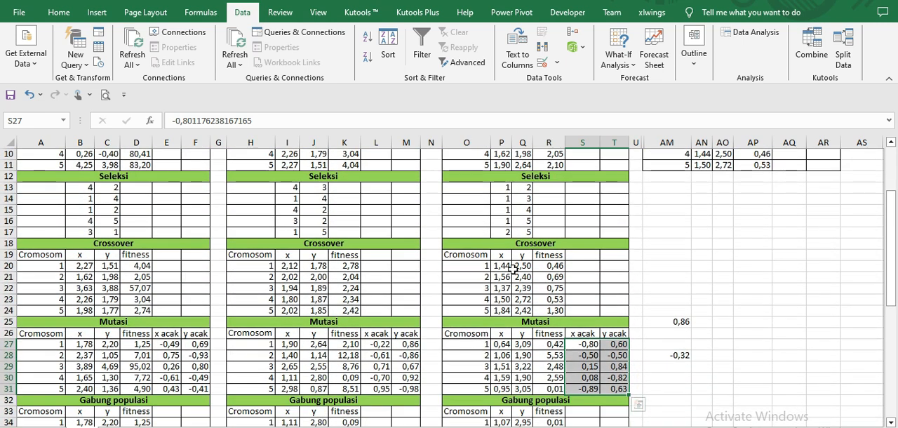
scroll(508, 287, down, 2)
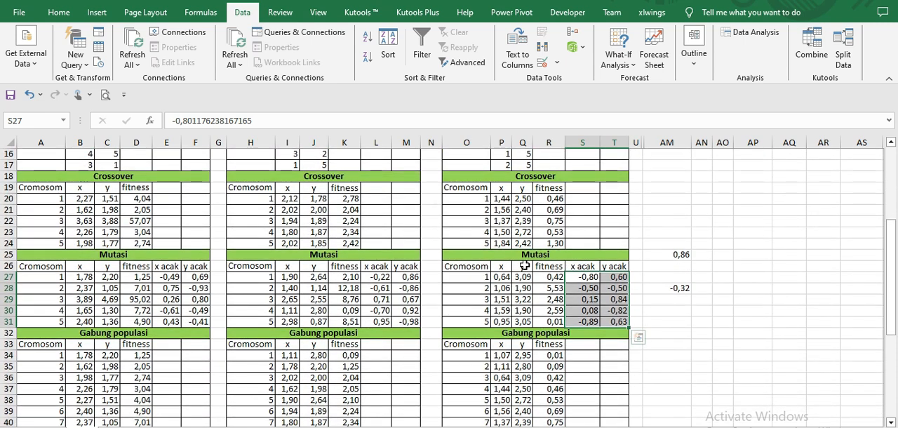
scroll(538, 384, down, 1)
scroll(538, 383, down, 2)
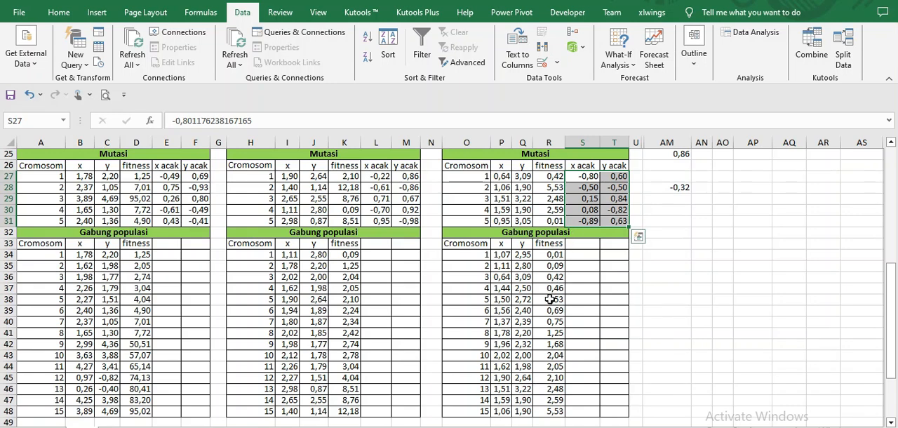
Step: Compare the top five Gabung populasi chromosomes of Generasi 3 with the Generasi 4 Populasi baru and examine the fitness formula in AP7
drag(480, 255, 562, 300)
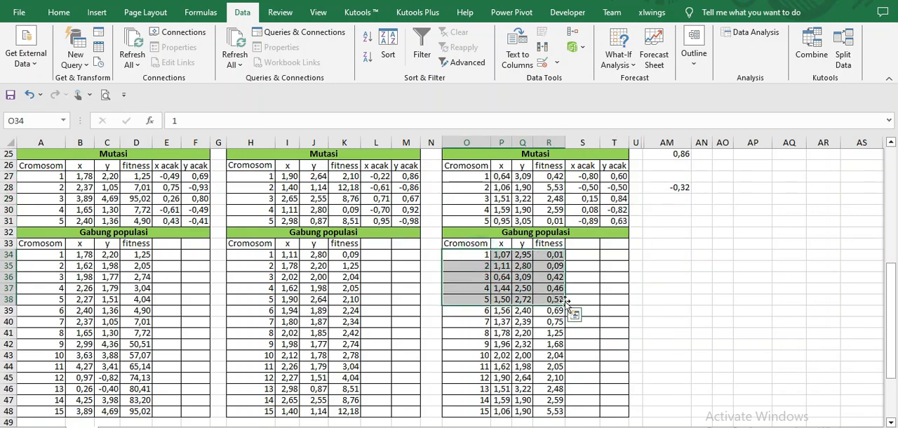
scroll(717, 286, up, 7)
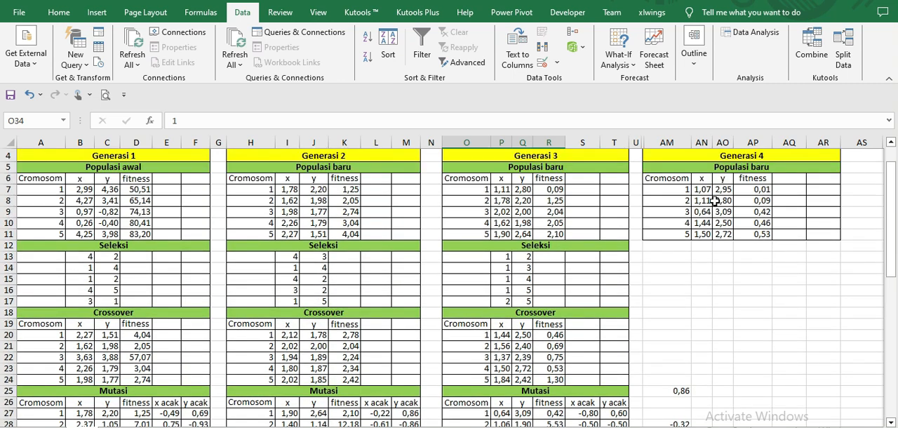
drag(679, 189, 752, 235)
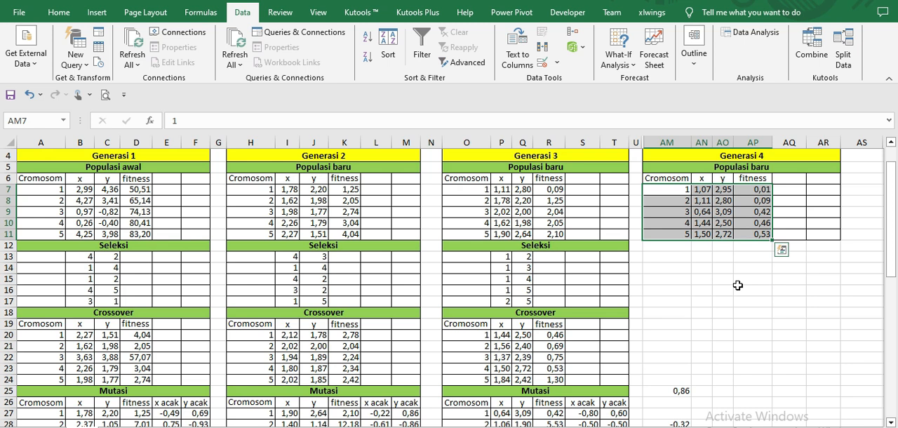
click(758, 191)
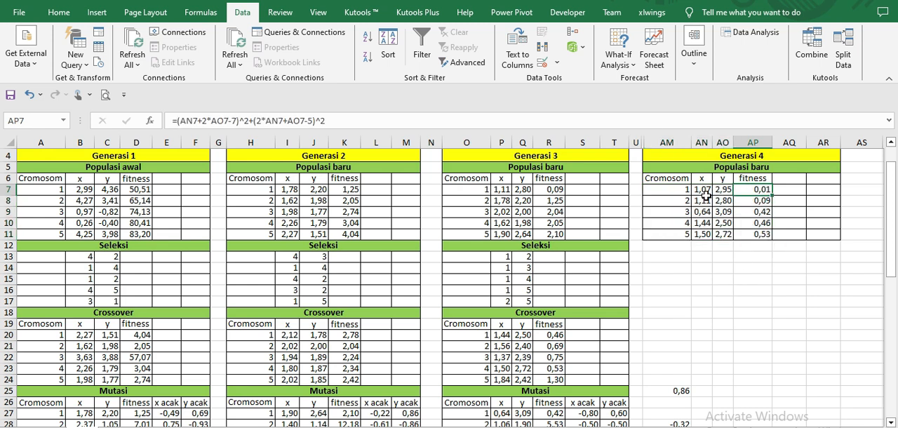
Step: Test the best Generasi 4 chromosome in the function by entering X = 1,07 in L1 and Y = 2,95 in L2
scroll(711, 197, up, 1)
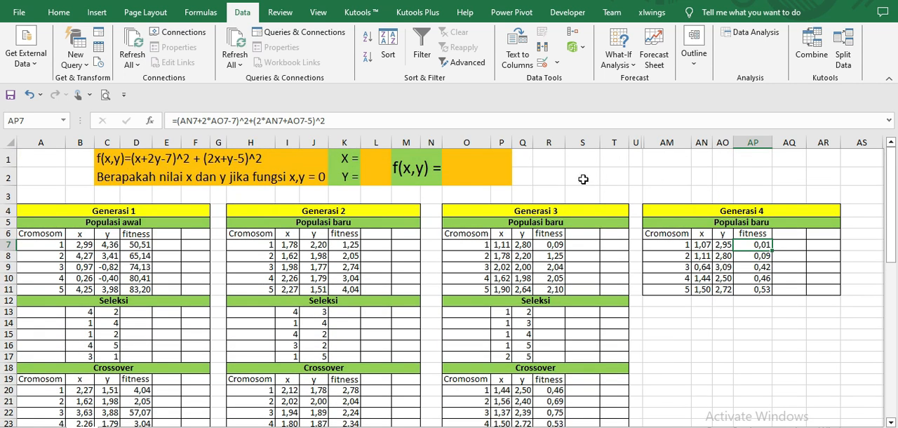
click(376, 157)
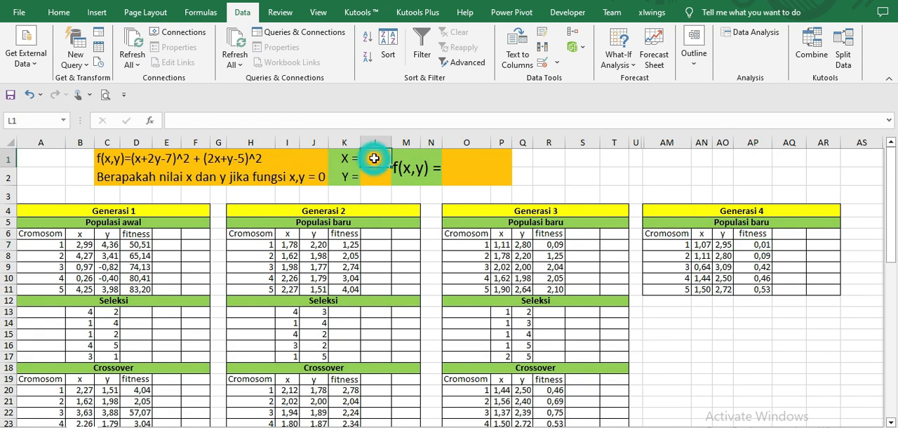
text(1,)
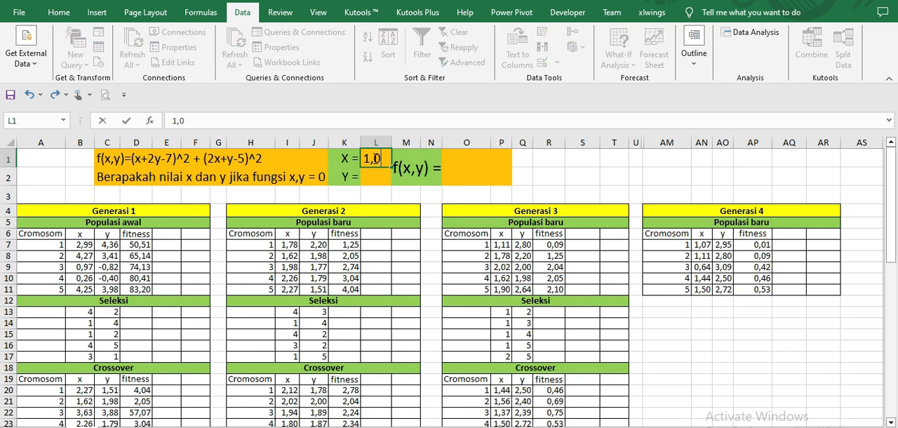
text(07)
click(370, 177)
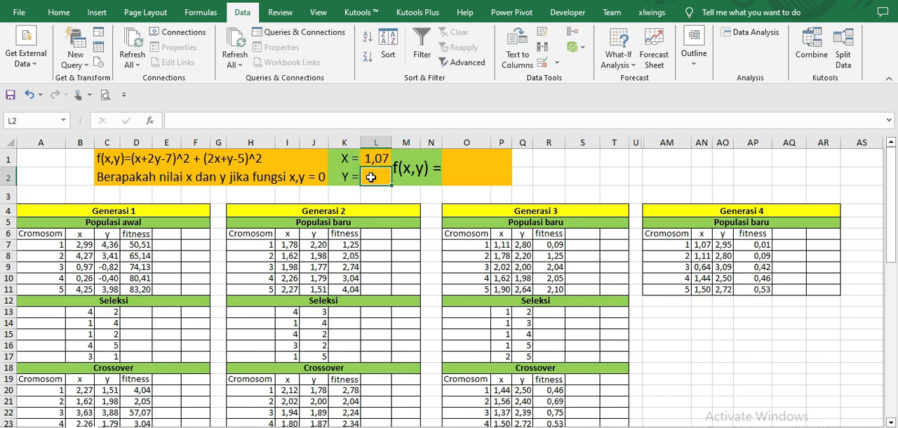
text(2,)
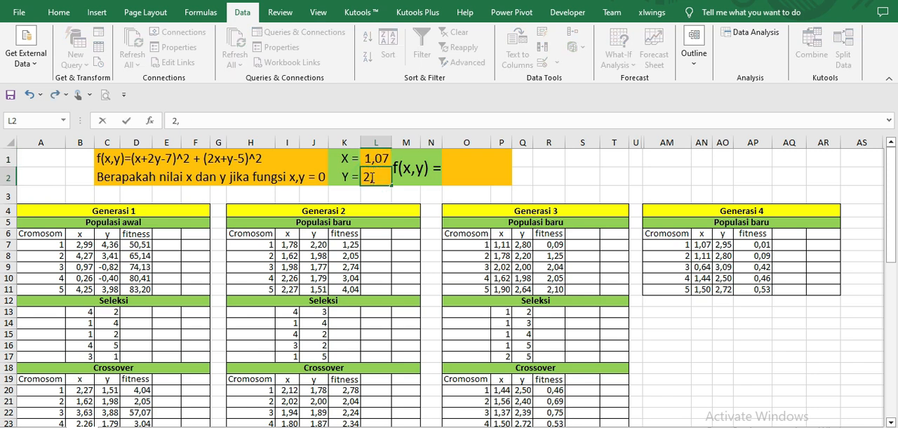
text(95)
key(Return)
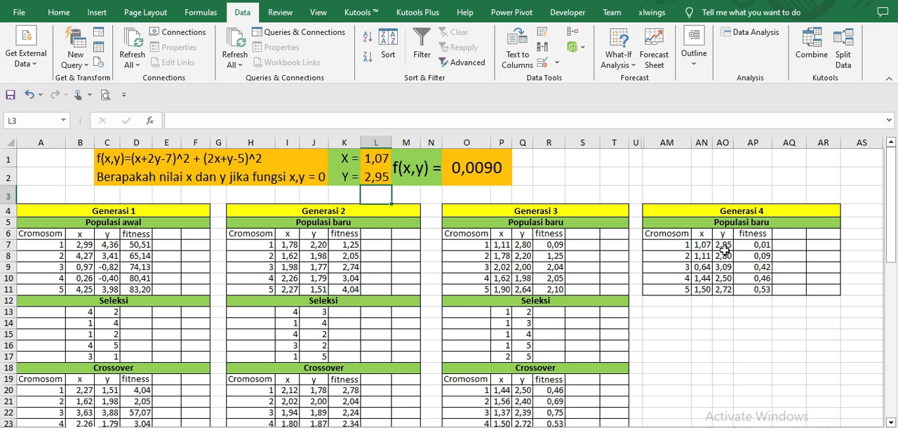
Step: Highlight the best Generasi 4 chromosome's x, y and fitness cells AN7:AP7 with a yellow fill
drag(691, 244, 766, 245)
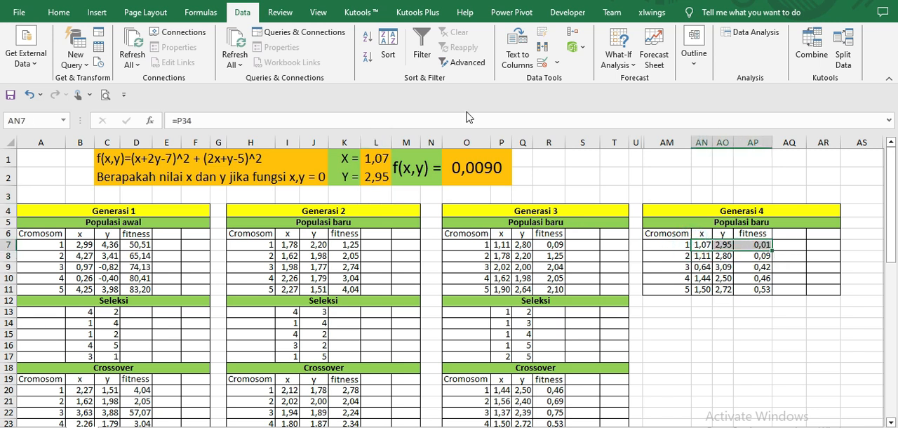
click(61, 18)
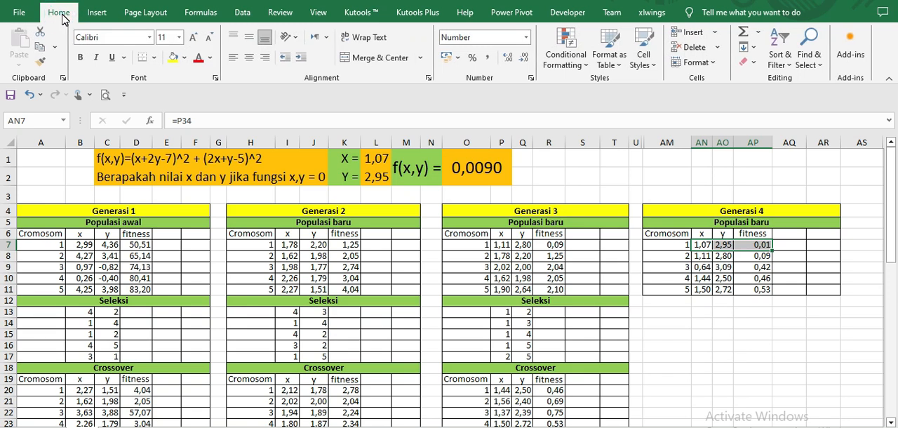
click(174, 61)
click(701, 355)
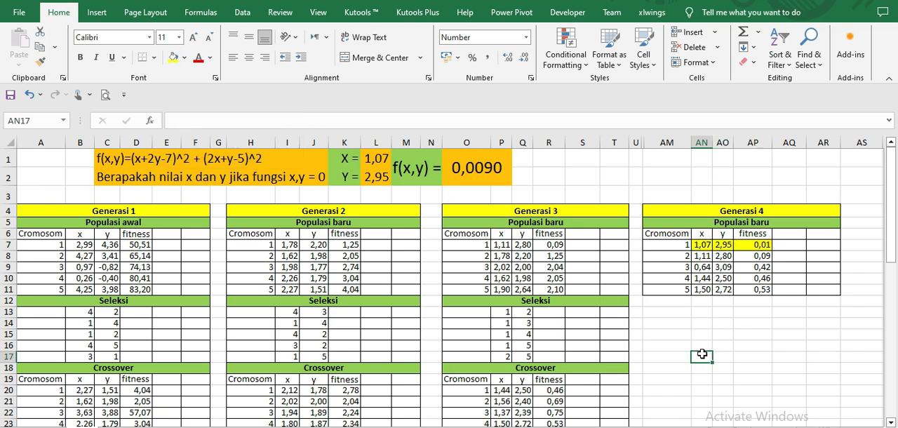